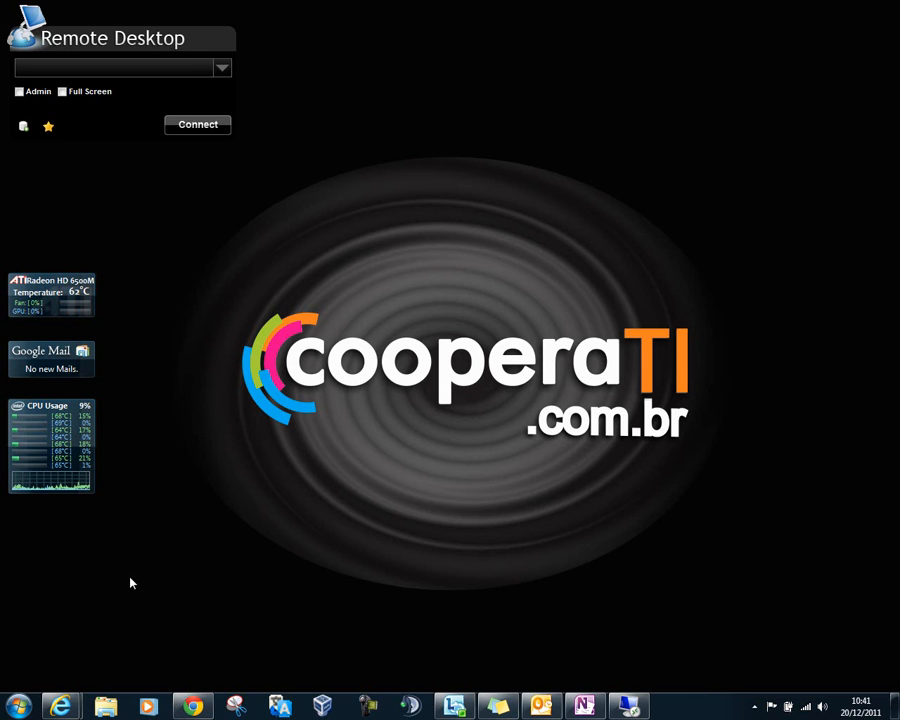
Switch to the Remote Desktop session and open the Virtual Network Manager for the TREINAMENTO Hyper-V host.
{"action": "left_click", "coordinate": [648, 700]}
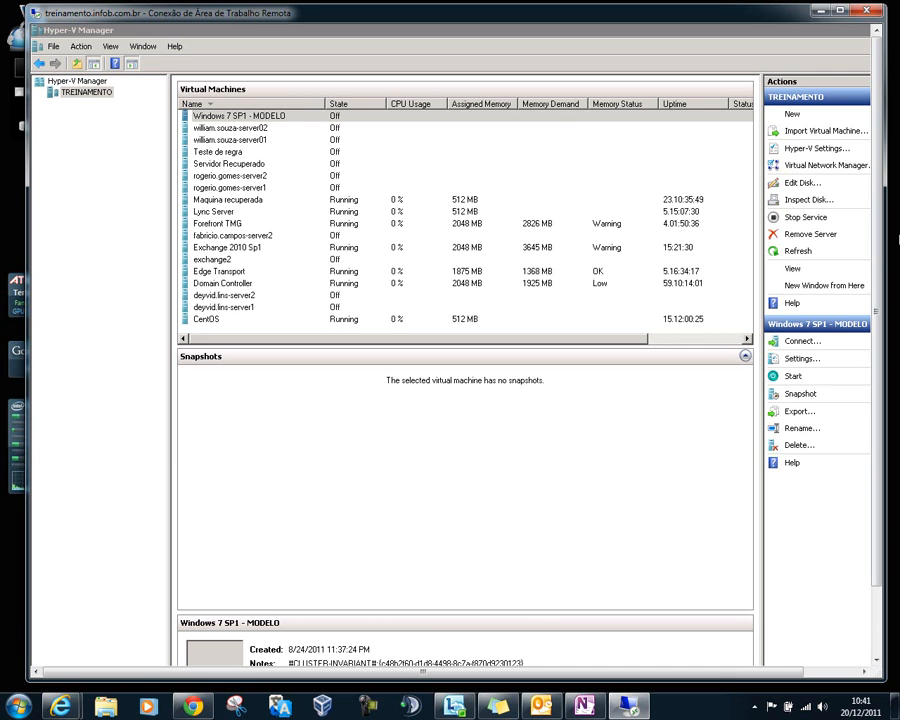
{"action": "left_click_drag", "start_coordinate": [878, 254], "coordinate": [880, 338]}
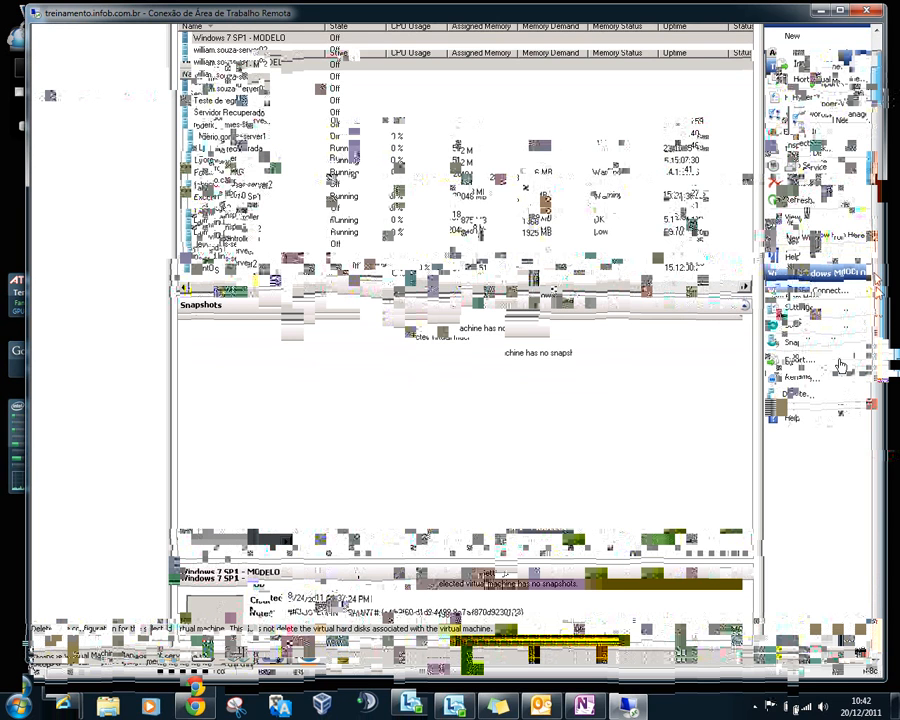
{"action": "left_click_drag", "start_coordinate": [877, 320], "coordinate": [877, 253]}
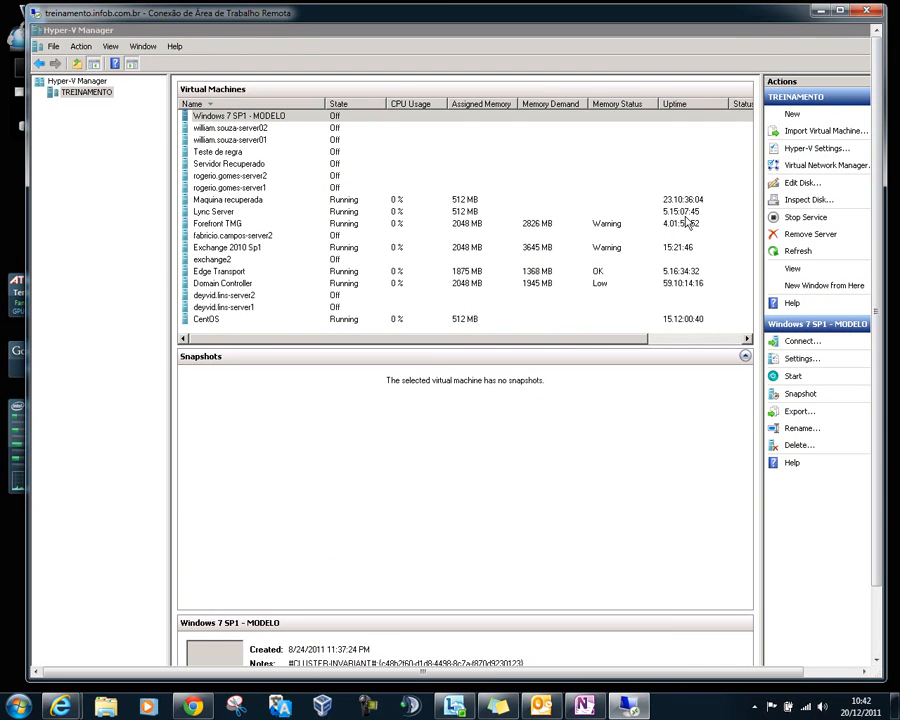
{"action": "left_click", "coordinate": [806, 170]}
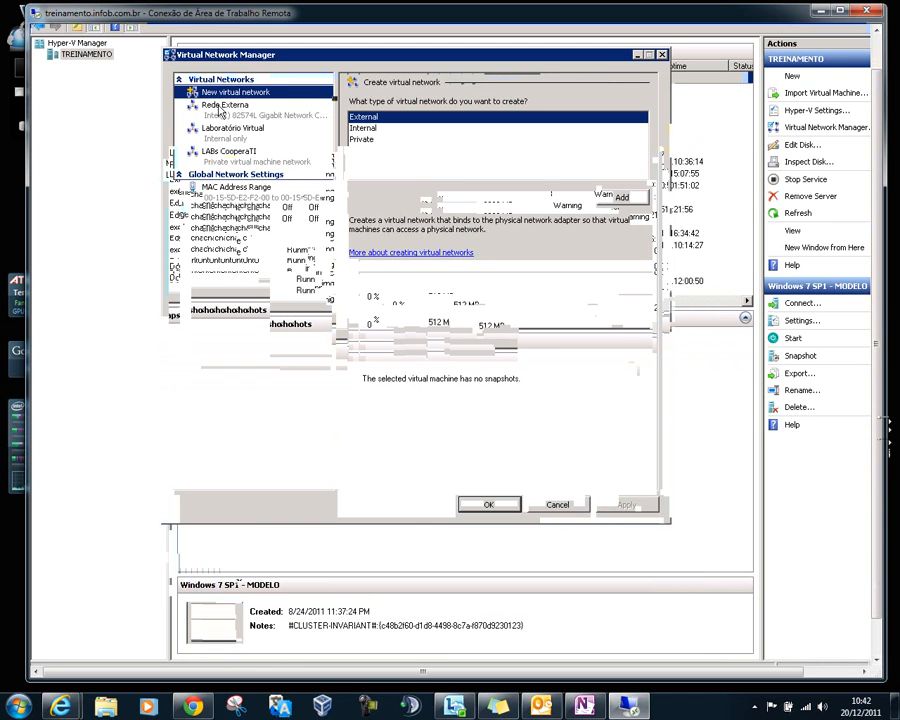
Examine the properties of the Rede Externa virtual network, including its connection type and physical adapter.
{"action": "left_click", "coordinate": [226, 108]}
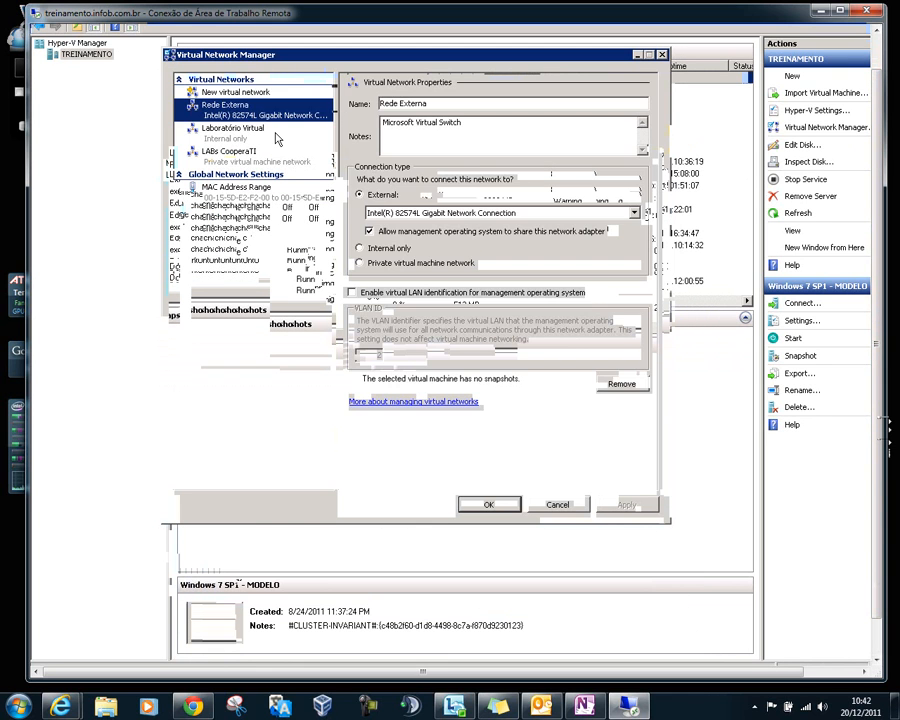
{"action": "left_click", "coordinate": [430, 213]}
{"action": "left_click", "coordinate": [430, 224]}
{"action": "left_click", "coordinate": [285, 135]}
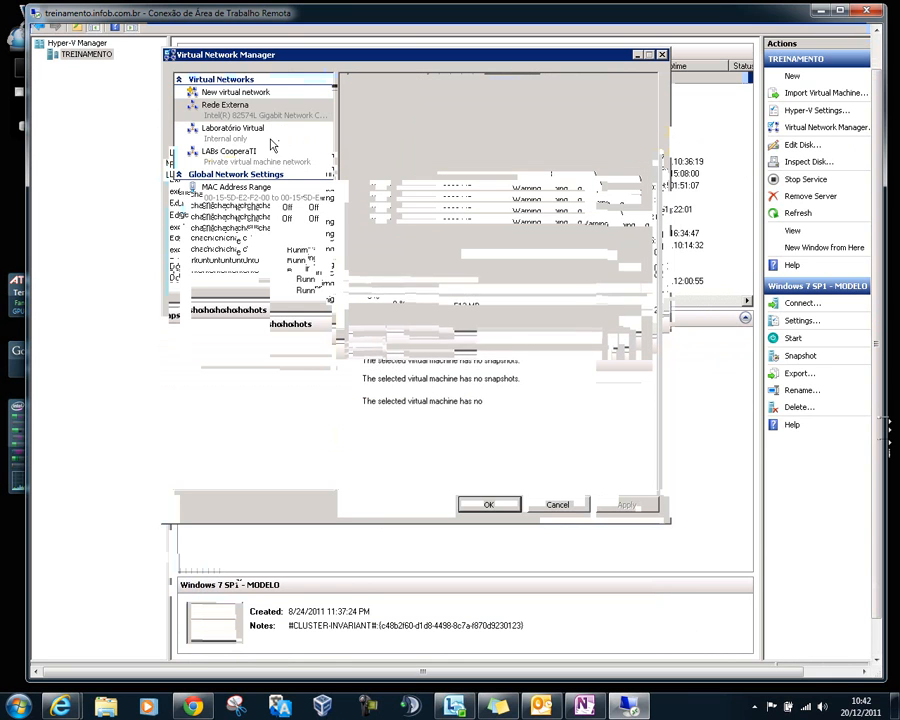
{"action": "left_click", "coordinate": [242, 103]}
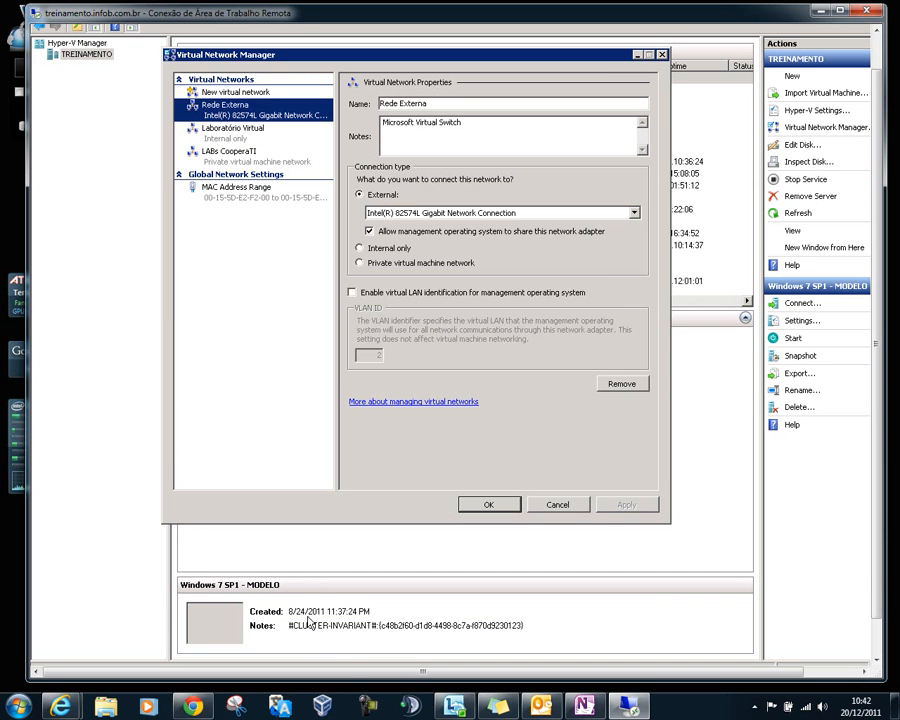
Switch to the Snipping Tool, capture the upper part of the Virtual Network Manager window, and start saving the image.
{"action": "left_click", "coordinate": [236, 706]}
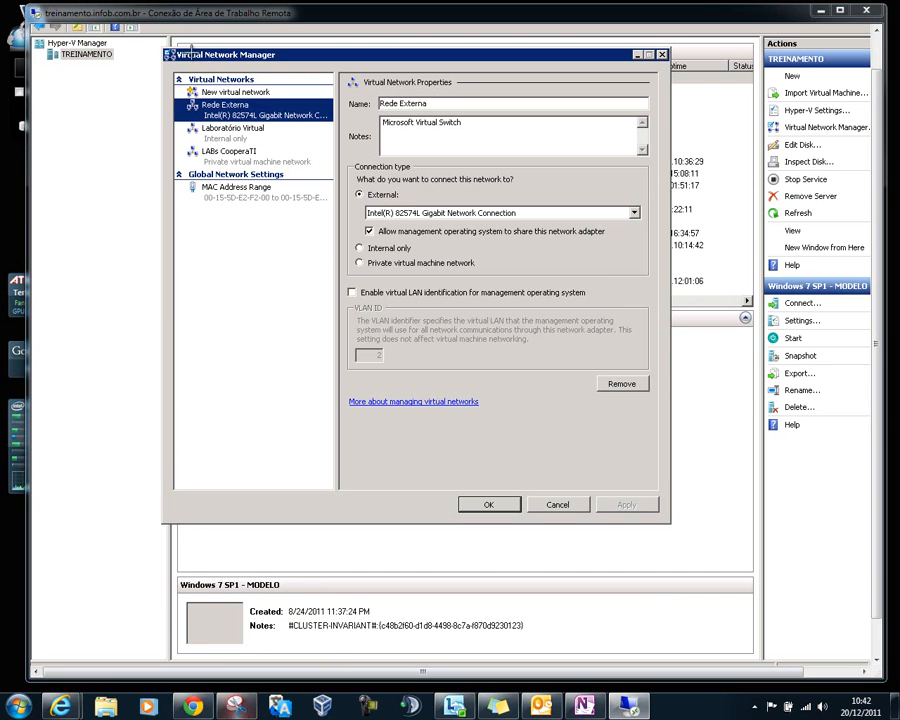
{"action": "left_click_drag", "start_coordinate": [163, 48], "coordinate": [673, 281]}
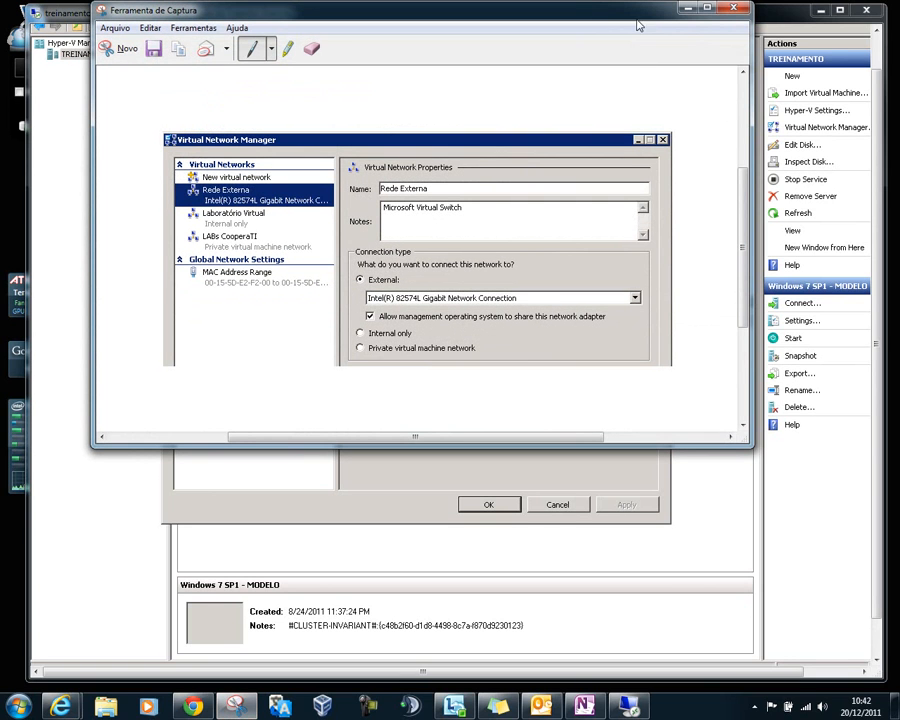
{"action": "left_click", "coordinate": [153, 49]}
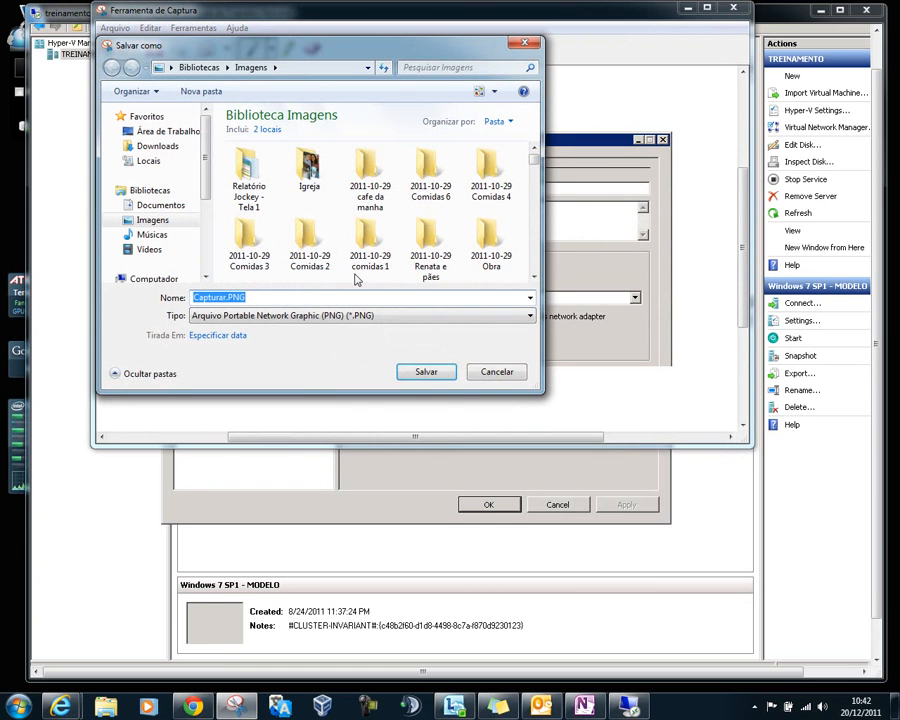
Choose the Tutoriais folder in the Vídeos library as the save location for the capture.
{"action": "left_click", "coordinate": [158, 206]}
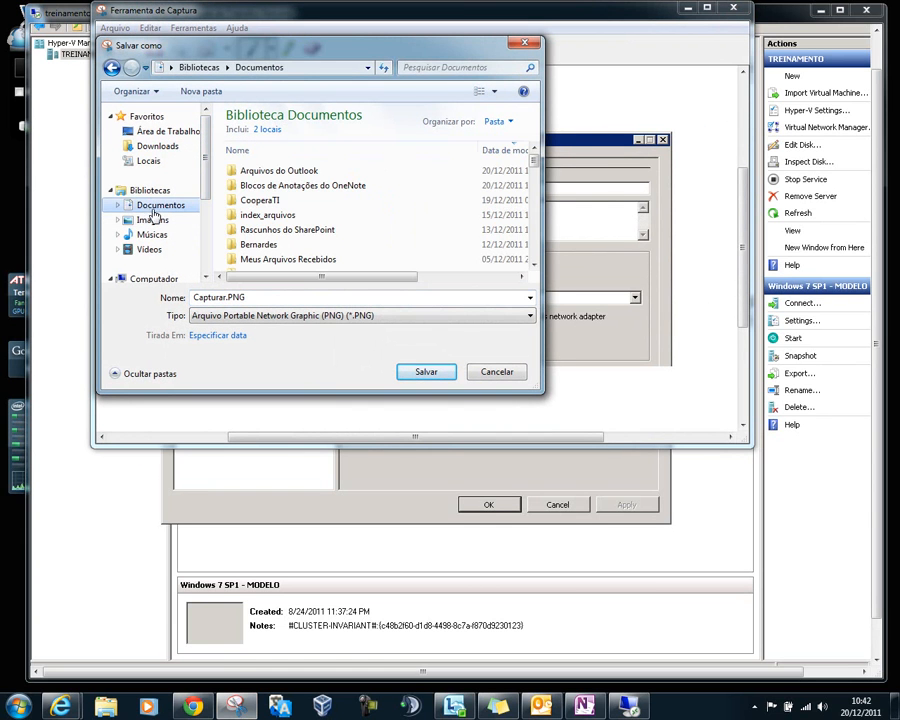
{"action": "left_click", "coordinate": [149, 249]}
{"action": "left_click", "coordinate": [315, 219]}
{"action": "scroll", "coordinate": [313, 222], "scroll_direction": "down", "scroll_amount": 5}
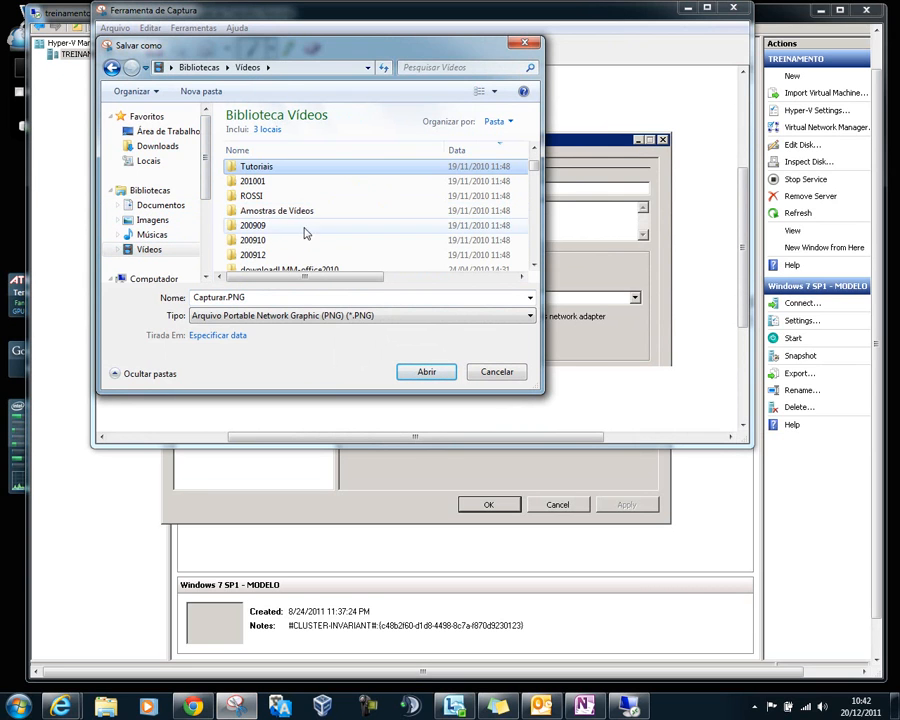
{"action": "double_click", "coordinate": [266, 170]}
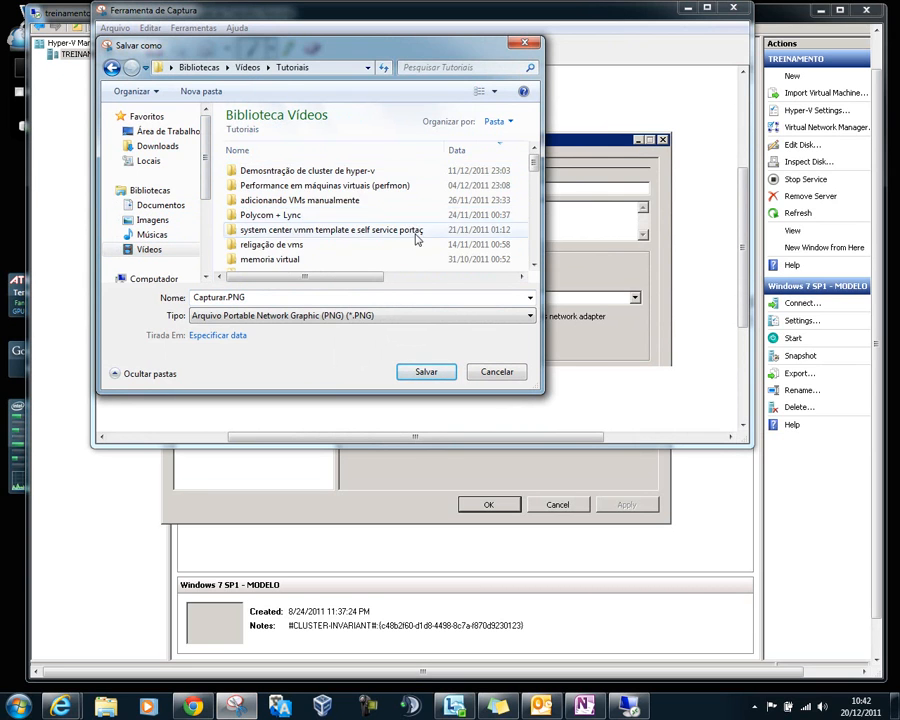
Create a folder named "Redes no hyper-v 2" inside Tutoriais and open it.
{"action": "left_click_drag", "start_coordinate": [534, 163], "coordinate": [534, 280]}
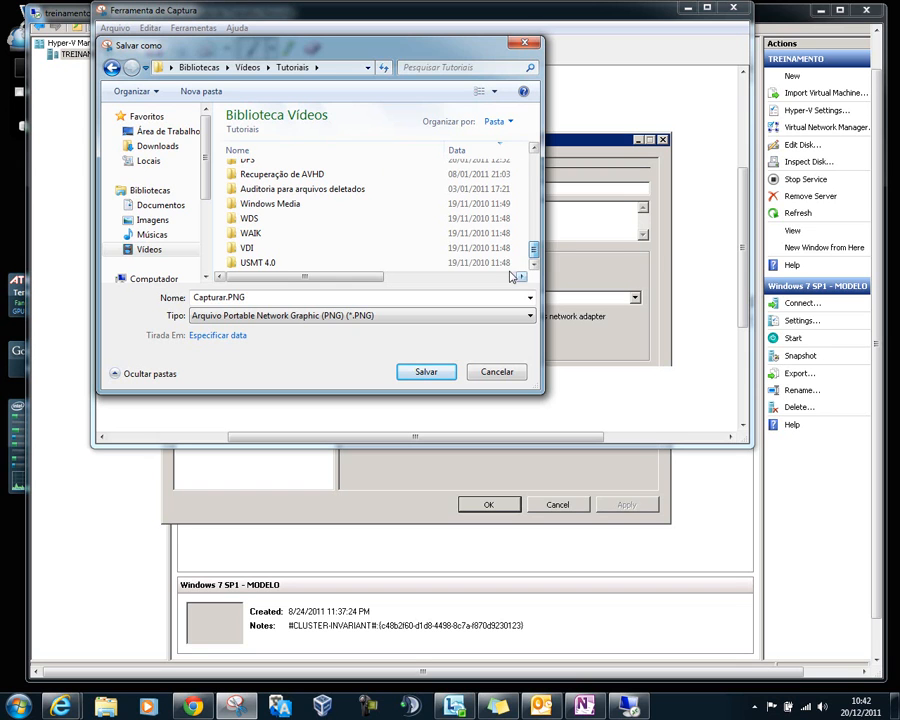
{"action": "right_click", "coordinate": [399, 238]}
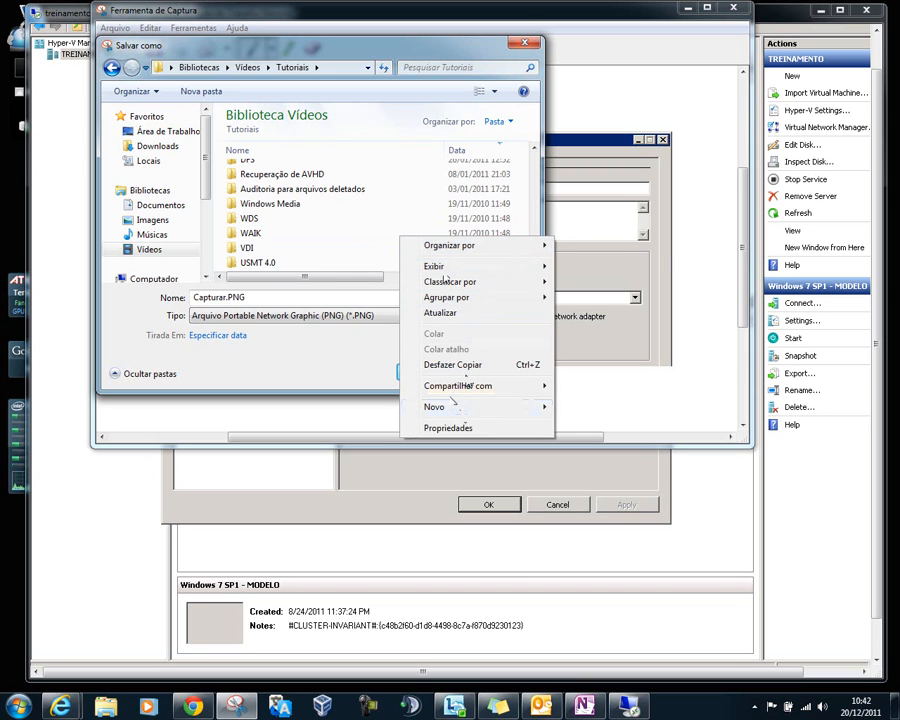
{"action": "mouse_move", "coordinate": [539, 413]}
{"action": "left_click", "coordinate": [577, 402]}
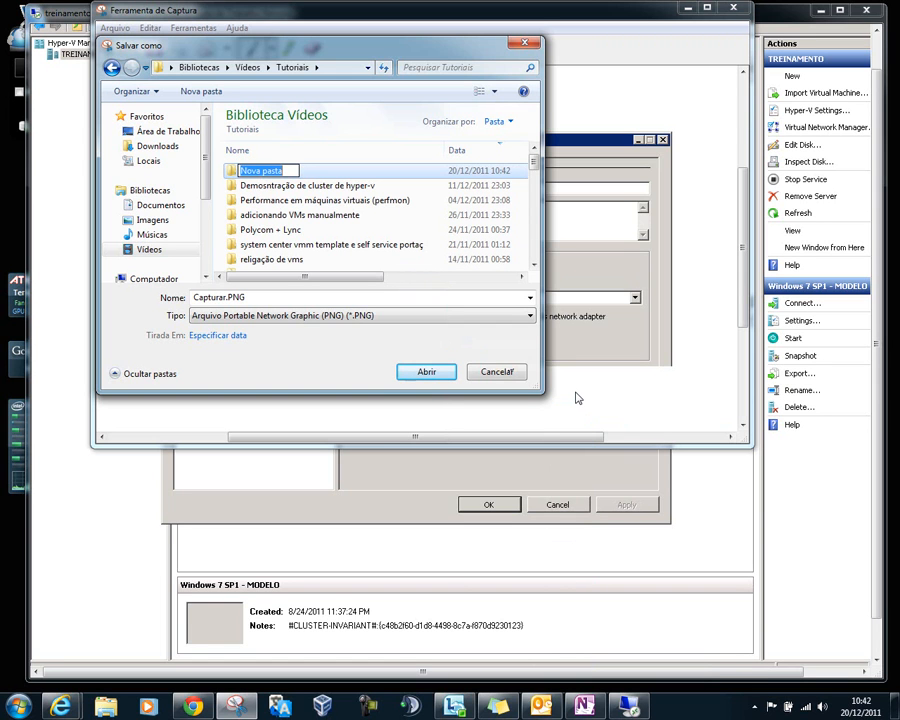
{"action": "type", "text": "Redes n"}
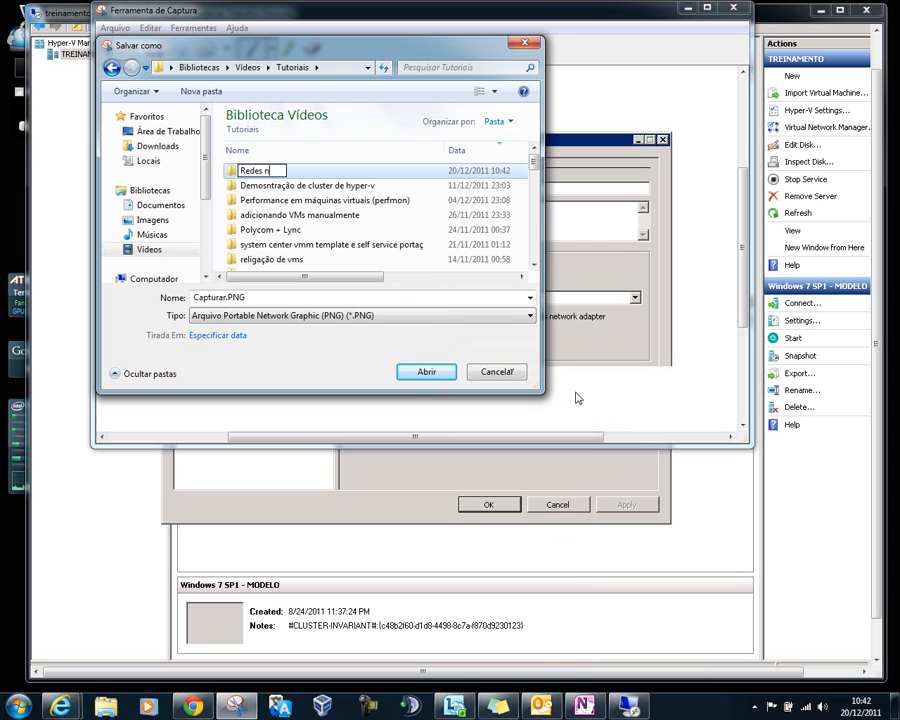
{"action": "type", "text": "o hyper-v 2"}
{"action": "key", "text": "Return"}
{"action": "key", "text": "Return"}
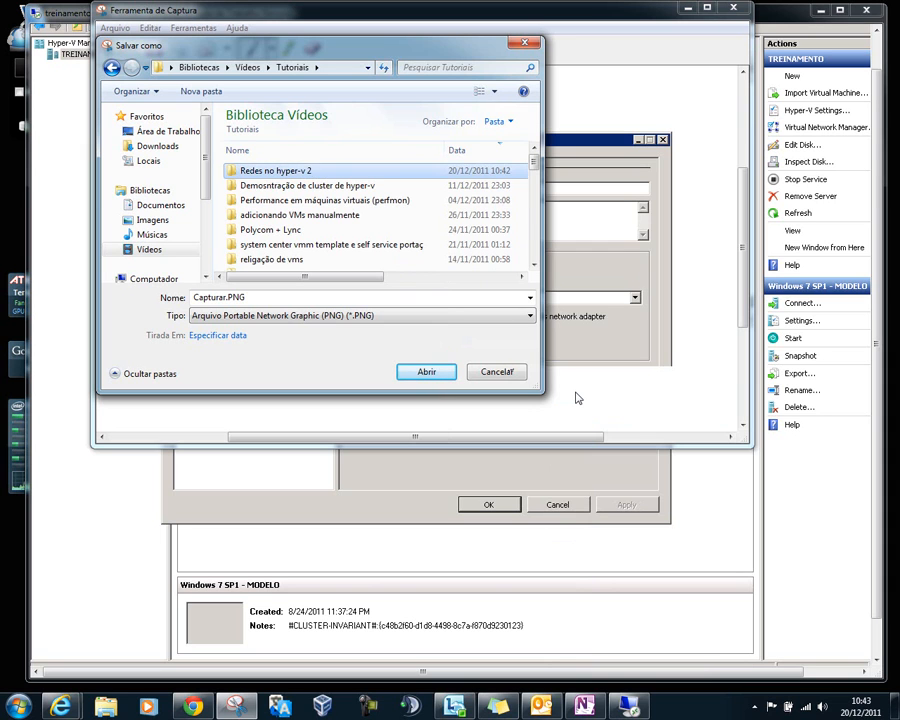
Save the capture as a PNG named tela1 and minimise the Snipping Tool.
{"action": "double_click", "coordinate": [285, 302]}
{"action": "type", "text": "tela1"}
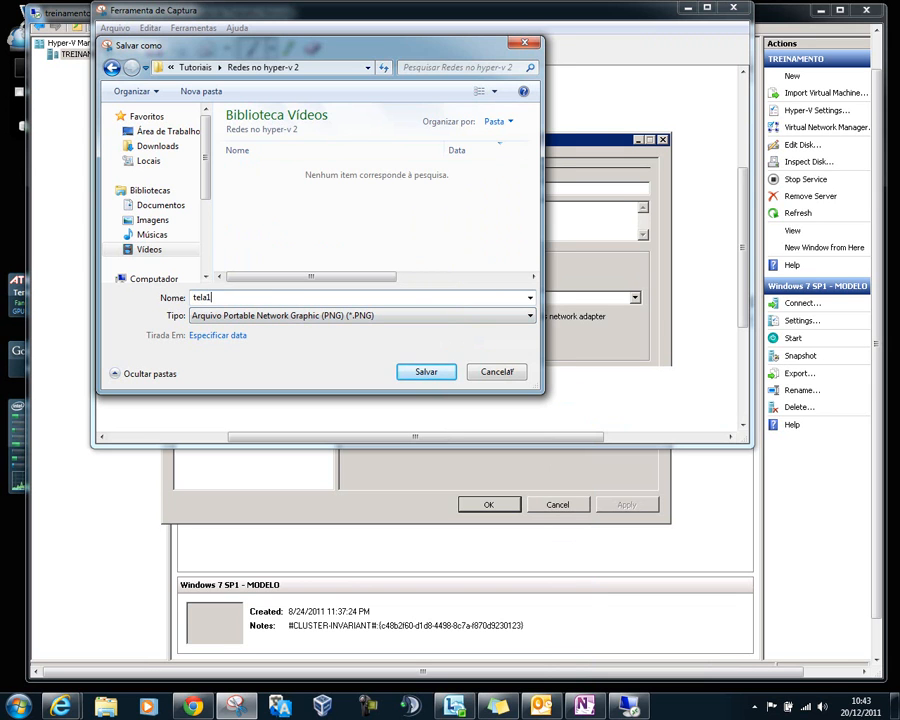
{"action": "key", "text": "Return"}
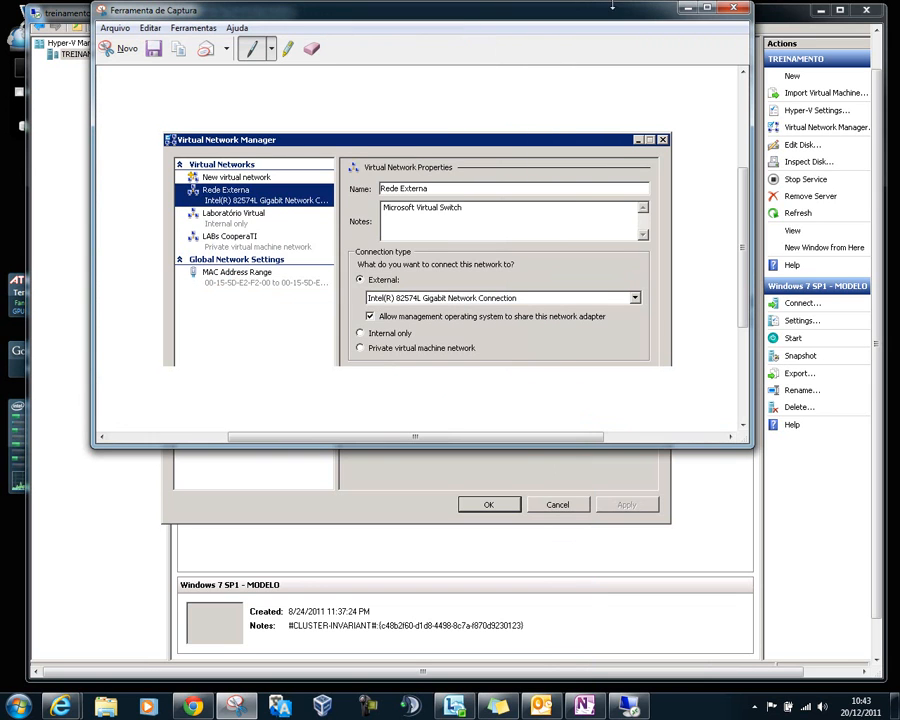
{"action": "left_click", "coordinate": [686, 8]}
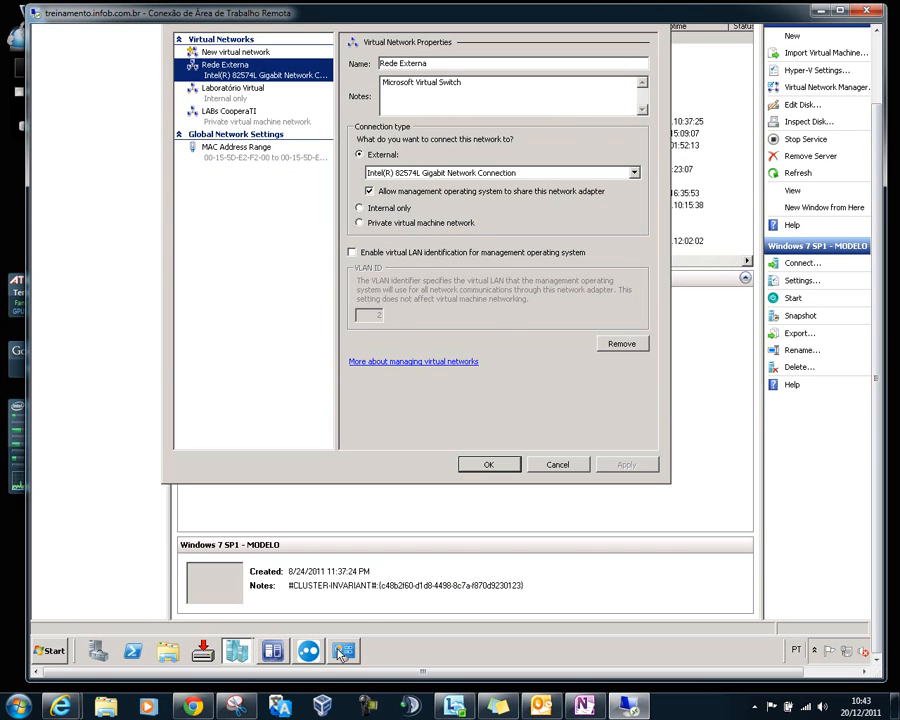
Bring up the remote server's Network Connections and compare the Rede Externa - Fisica and Rede Externa - Virtual adapters.
{"action": "left_click", "coordinate": [343, 652]}
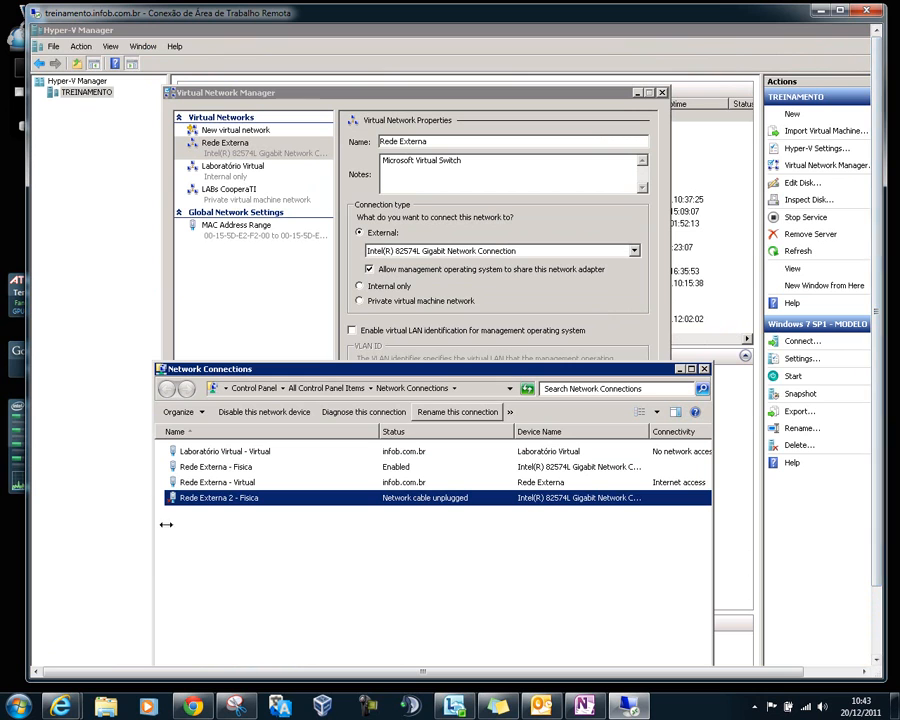
{"action": "left_click", "coordinate": [239, 466]}
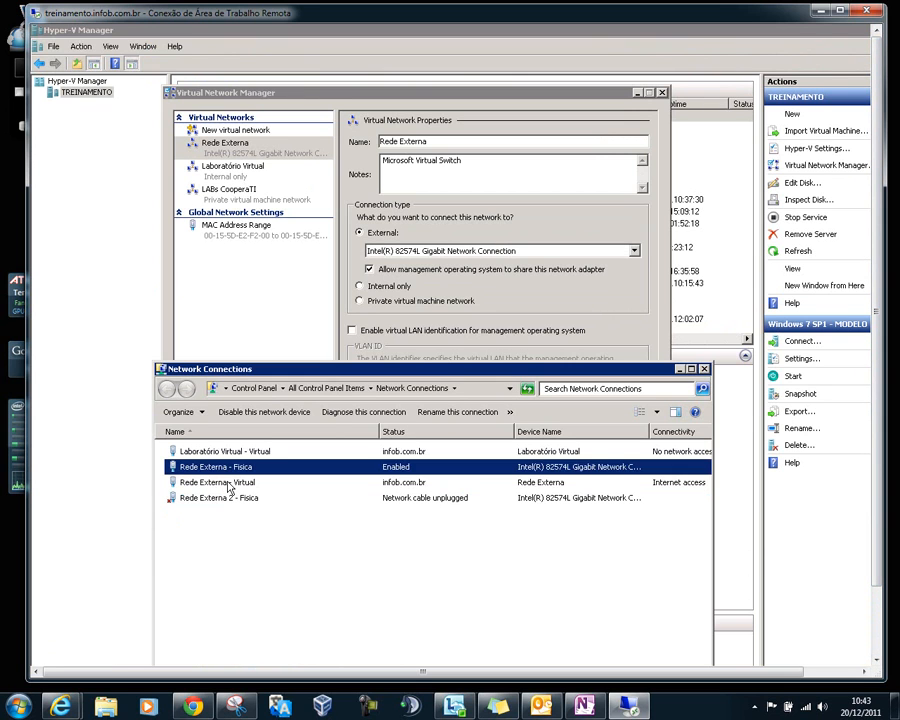
{"action": "left_click", "coordinate": [241, 482]}
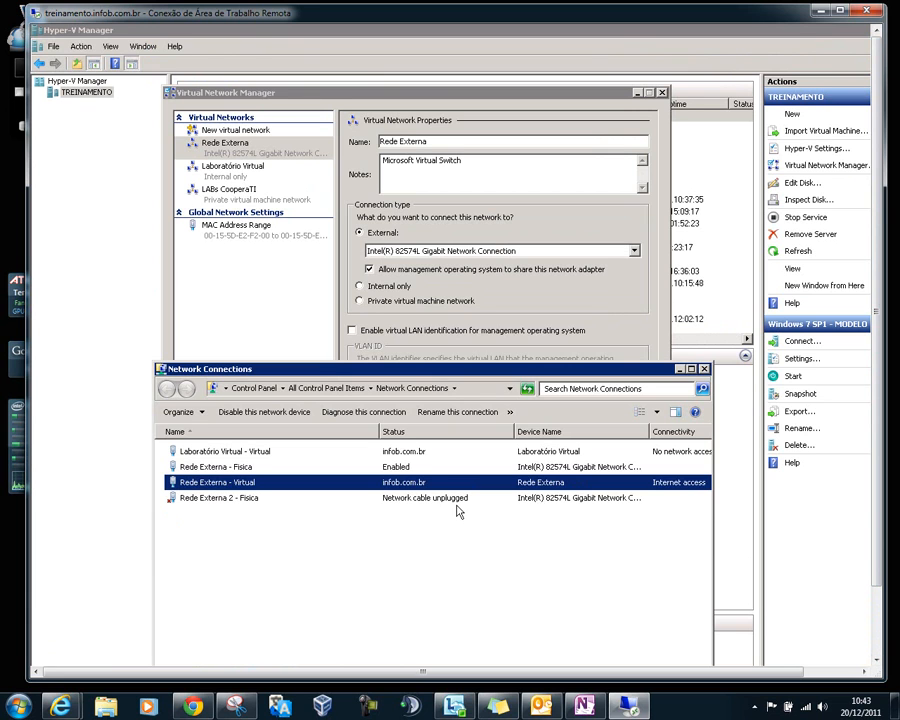
{"action": "left_click", "coordinate": [240, 469]}
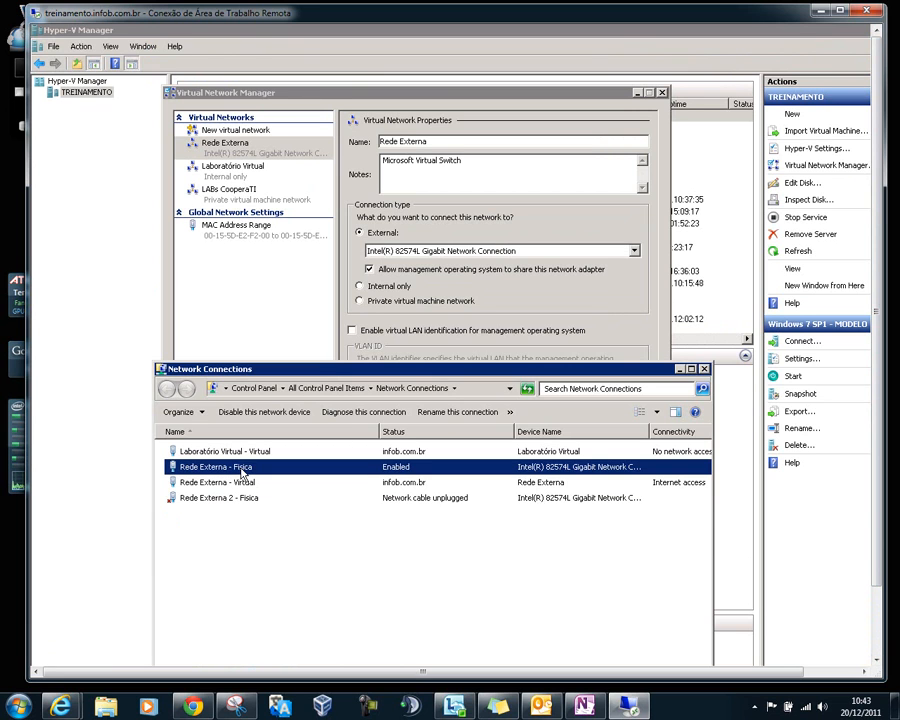
{"action": "key", "text": "Down"}
{"action": "key", "text": "Up"}
{"action": "key", "text": "Down"}
{"action": "key", "text": "Up"}
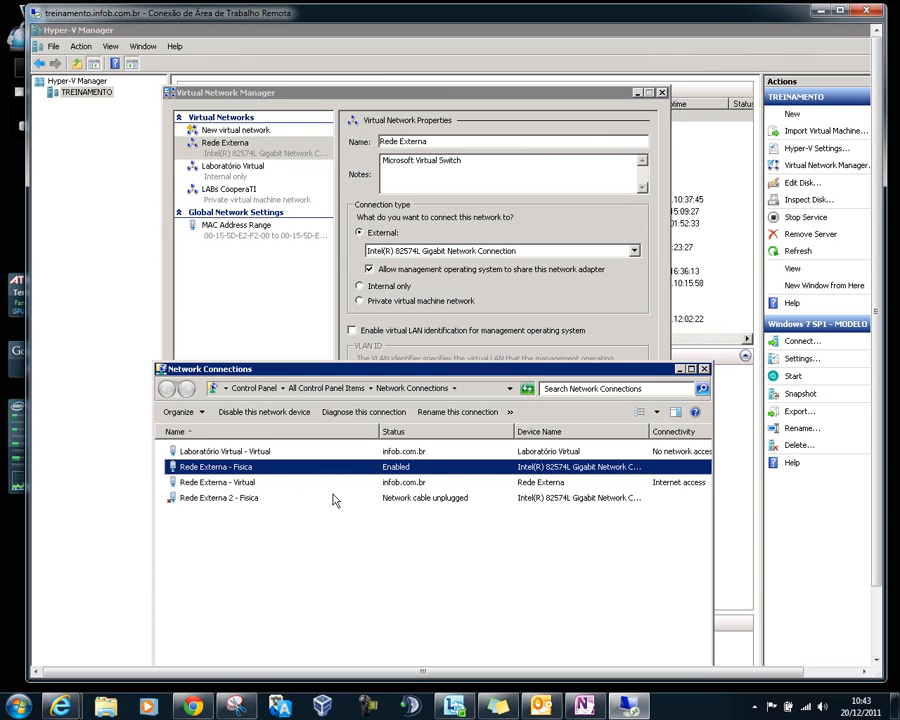
{"action": "left_click", "coordinate": [207, 482]}
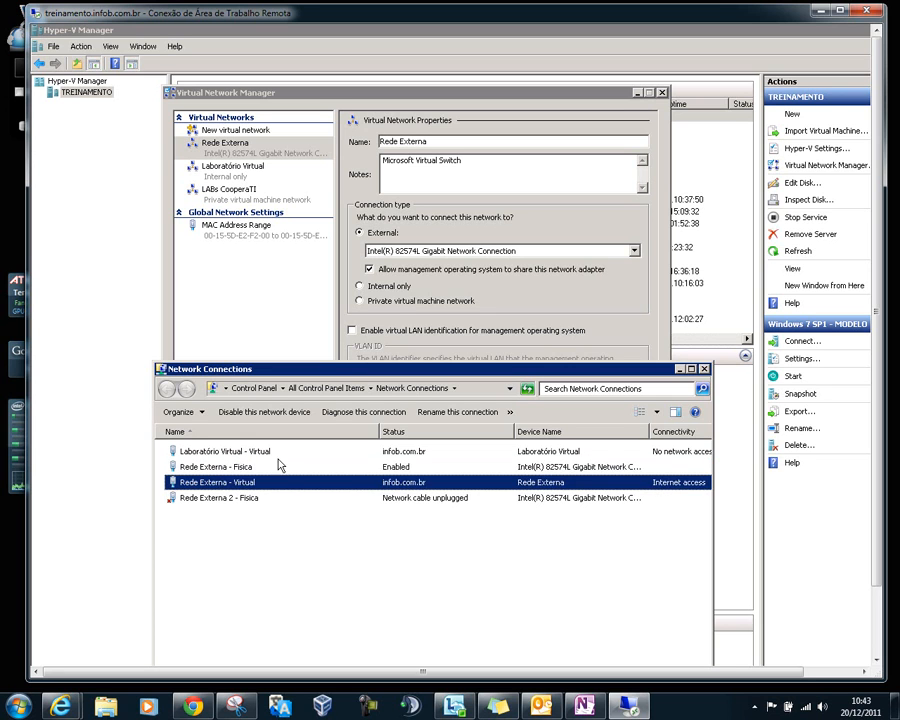
{"action": "left_click", "coordinate": [213, 467]}
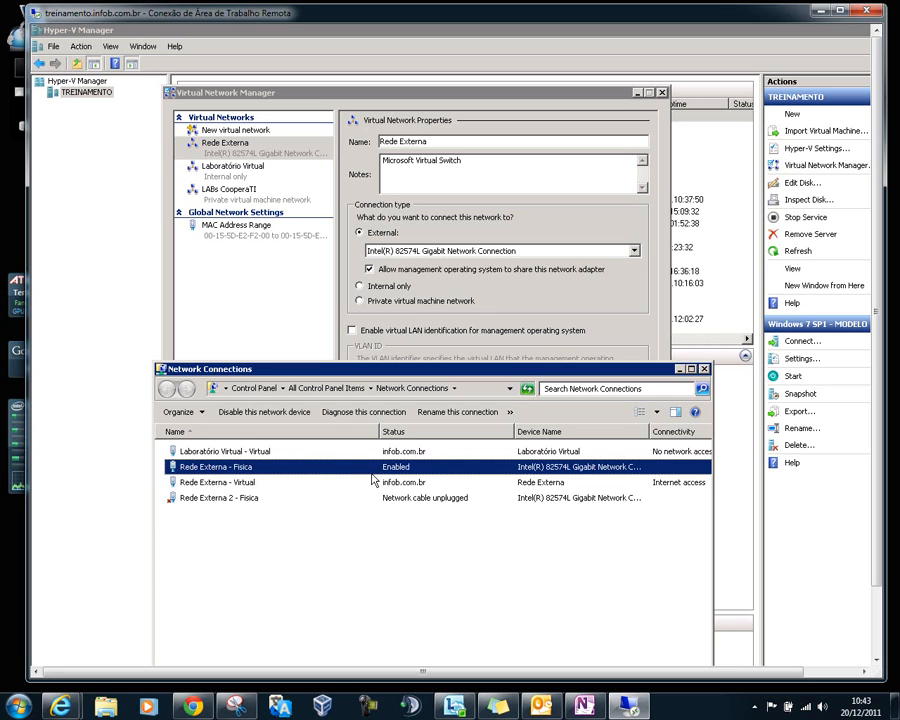
{"action": "right_click", "coordinate": [256, 474]}
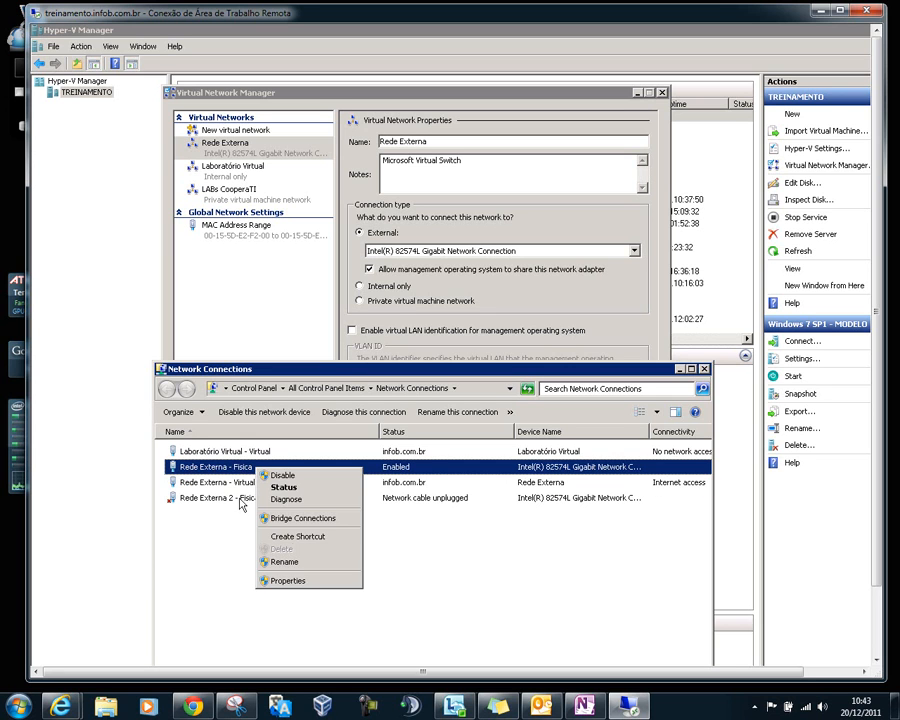
{"action": "left_click", "coordinate": [268, 558]}
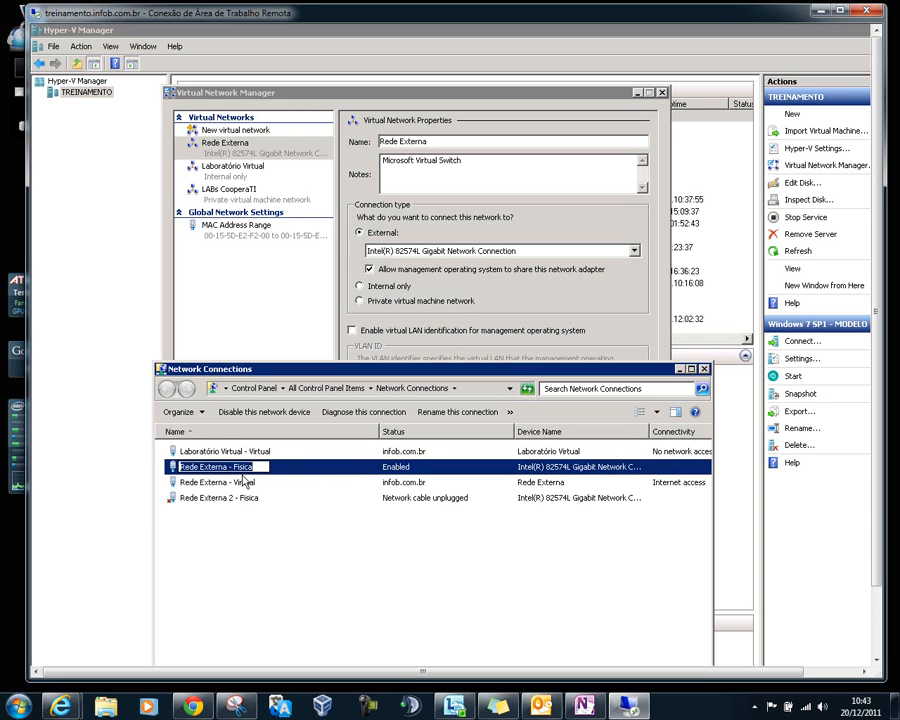
{"action": "left_click", "coordinate": [291, 485]}
Compare the Rede Externa virtual network's name with the device name of the Rede Externa - Virtual connection.
{"action": "left_click", "coordinate": [224, 469]}
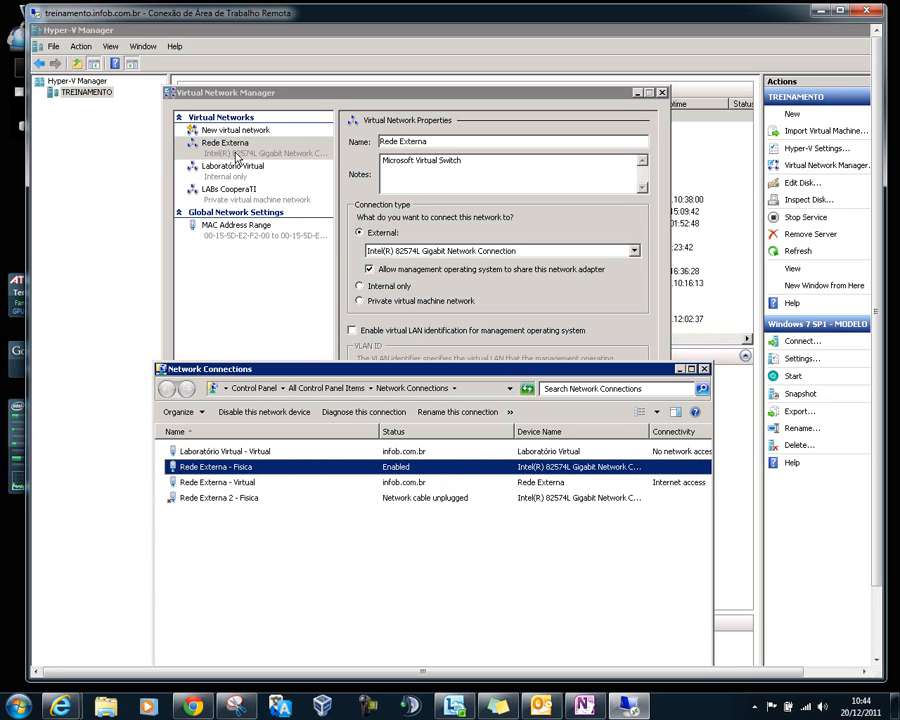
{"action": "left_click", "coordinate": [227, 484]}
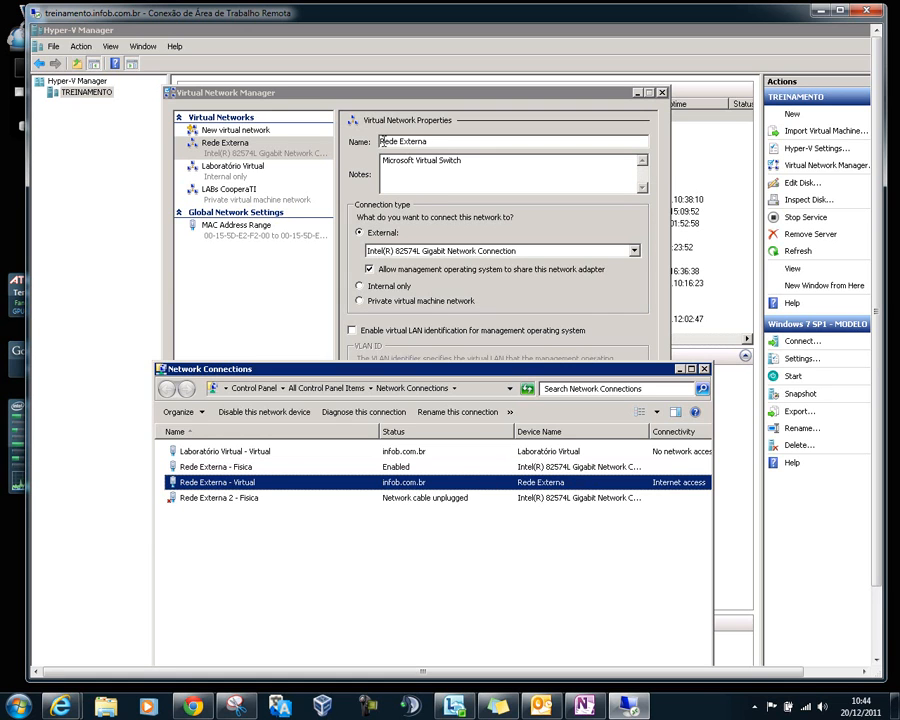
{"action": "left_click_drag", "start_coordinate": [433, 141], "coordinate": [382, 141]}
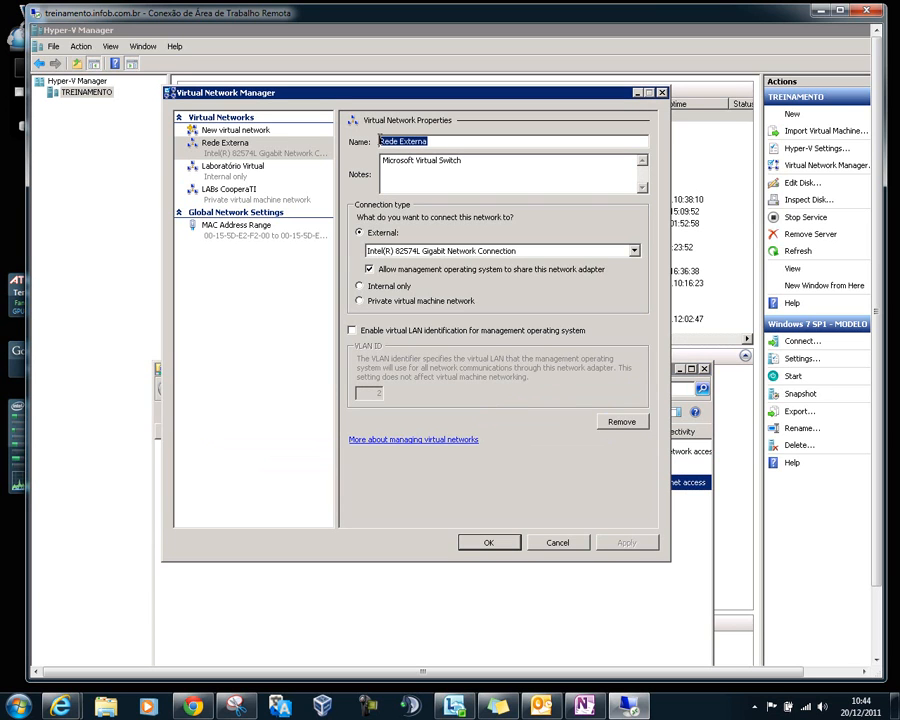
{"action": "left_click", "coordinate": [360, 600]}
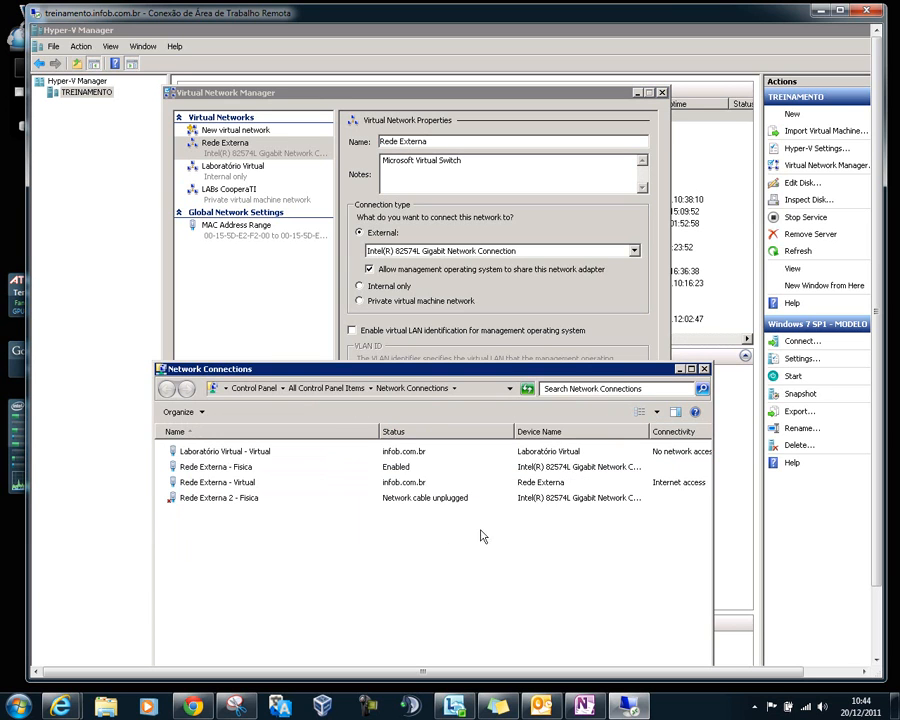
{"action": "left_click", "coordinate": [540, 482]}
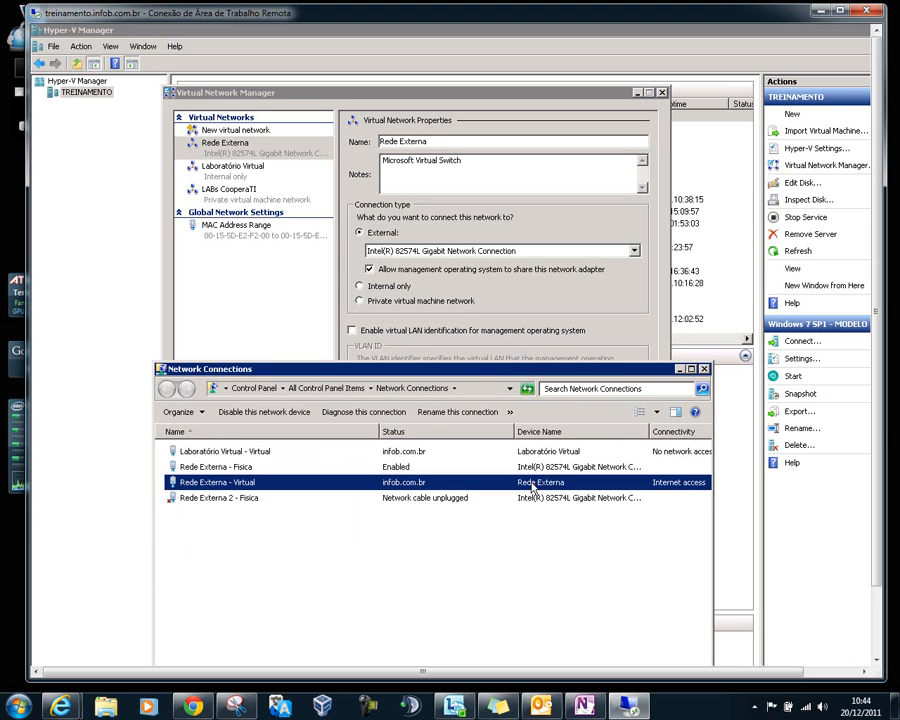
Create an external virtual network named "Rede Externa 2" bound to the Intel(R) 82574L Gigabit Network Connection #2 adapter.
{"action": "left_click", "coordinate": [233, 503]}
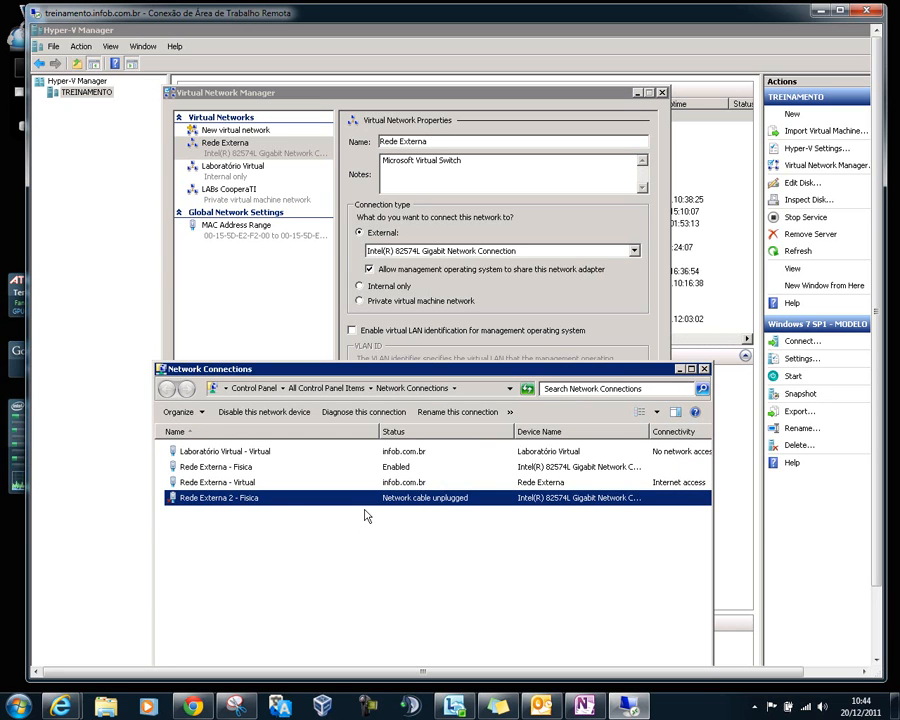
{"action": "left_click", "coordinate": [378, 108]}
{"action": "left_click", "coordinate": [238, 131]}
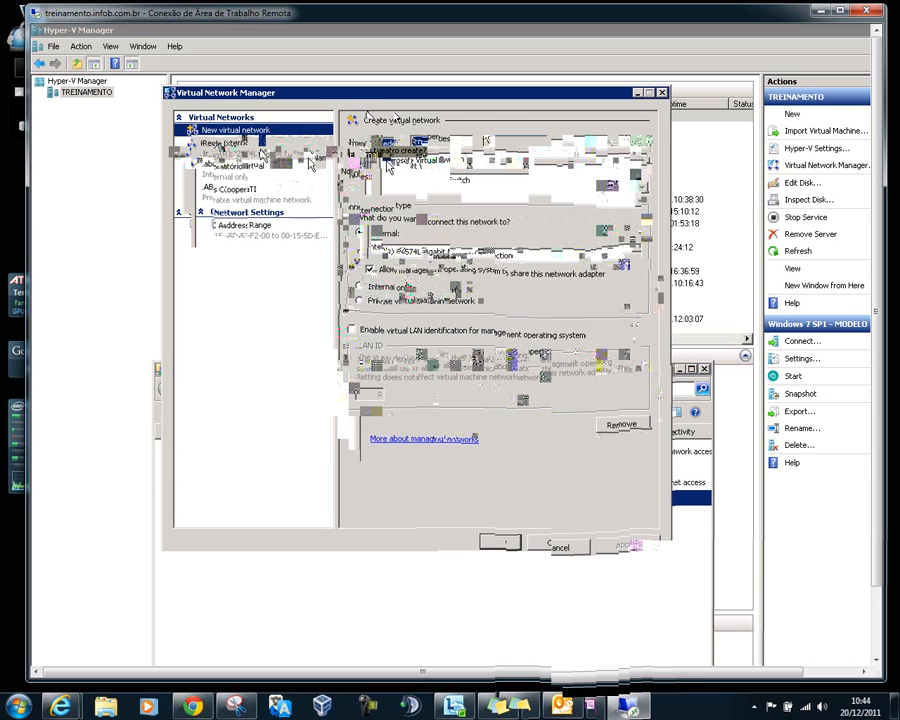
{"action": "left_click", "coordinate": [627, 238]}
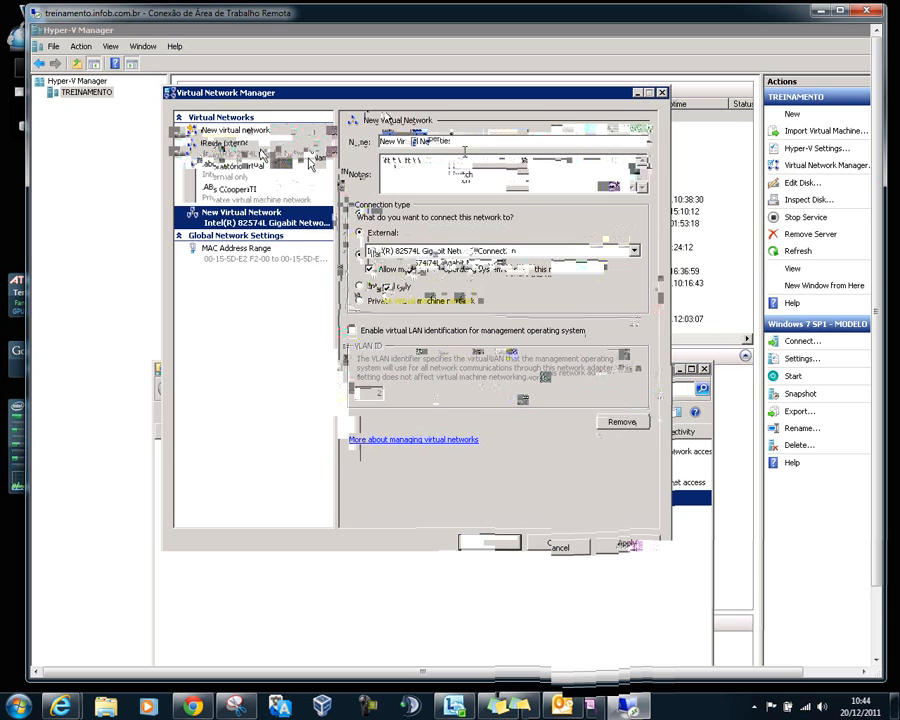
{"action": "left_click_drag", "start_coordinate": [452, 142], "coordinate": [361, 137]}
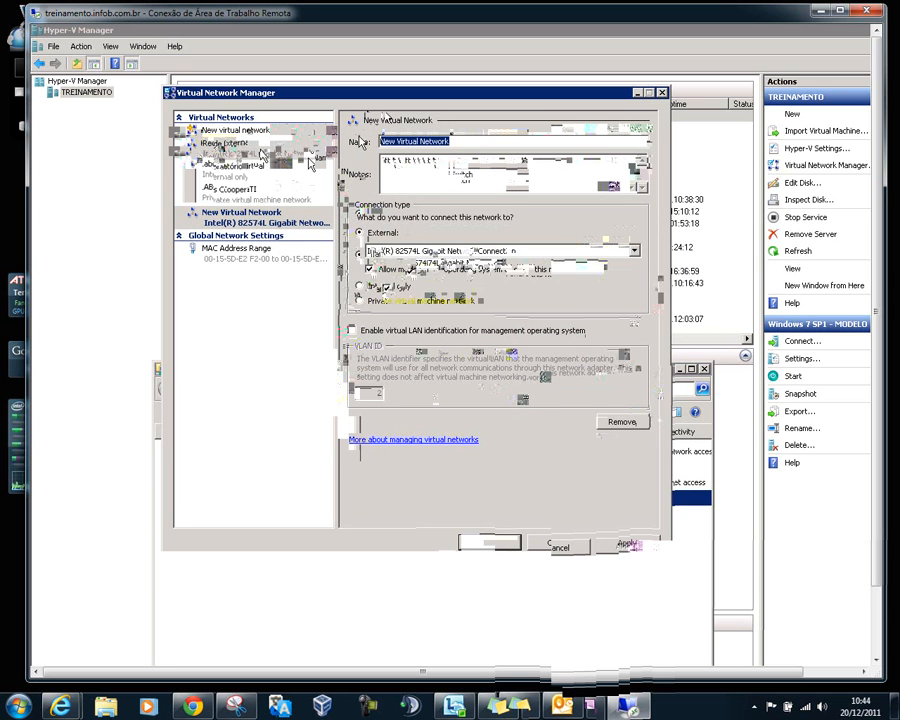
{"action": "type", "text": "Rede Externa 2"}
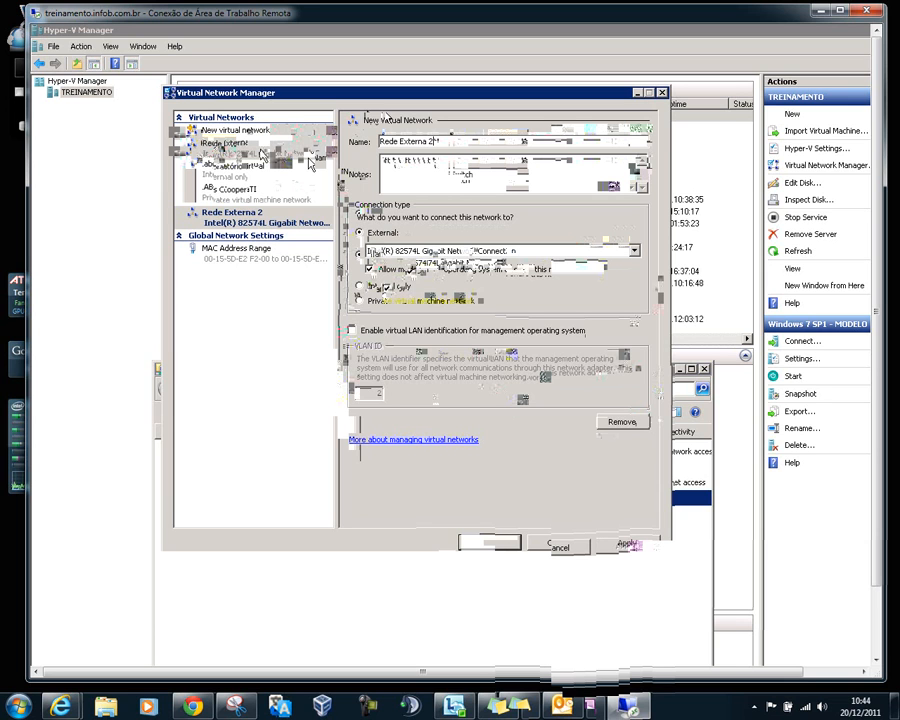
{"action": "left_click", "coordinate": [420, 251]}
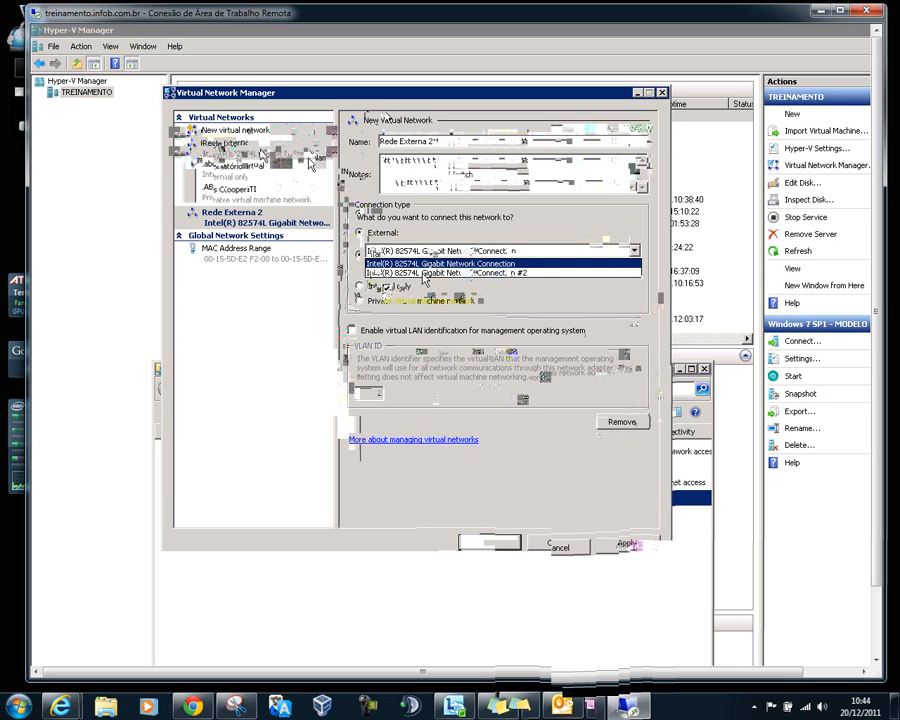
{"action": "left_click", "coordinate": [425, 273]}
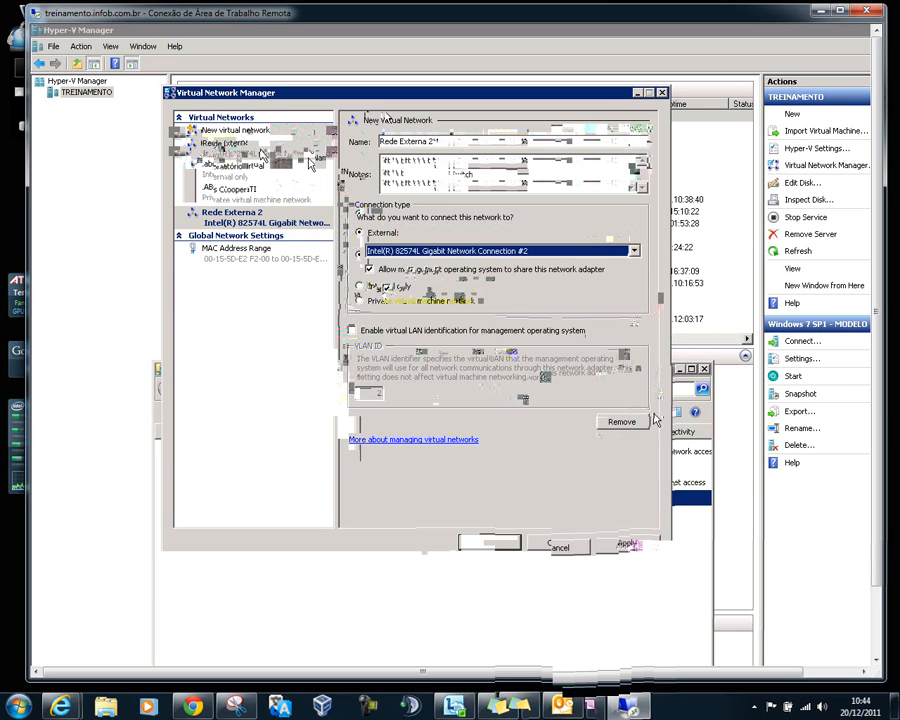
Bring up the remote server's Network Connections and widen the Device Name column to check the adapter behind Rede Externa 2 - Fisica.
{"action": "left_click_drag", "start_coordinate": [878, 360], "coordinate": [870, 397]}
{"action": "left_click_drag", "start_coordinate": [414, 54], "coordinate": [416, 176]}
{"action": "left_click_drag", "start_coordinate": [876, 230], "coordinate": [856, 346]}
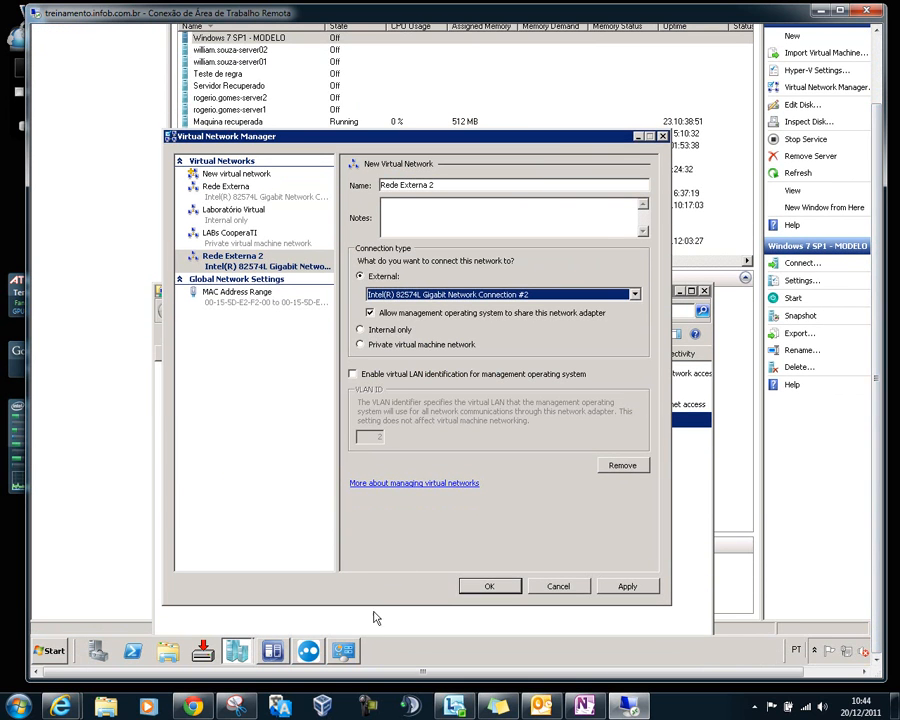
{"action": "left_click", "coordinate": [340, 652]}
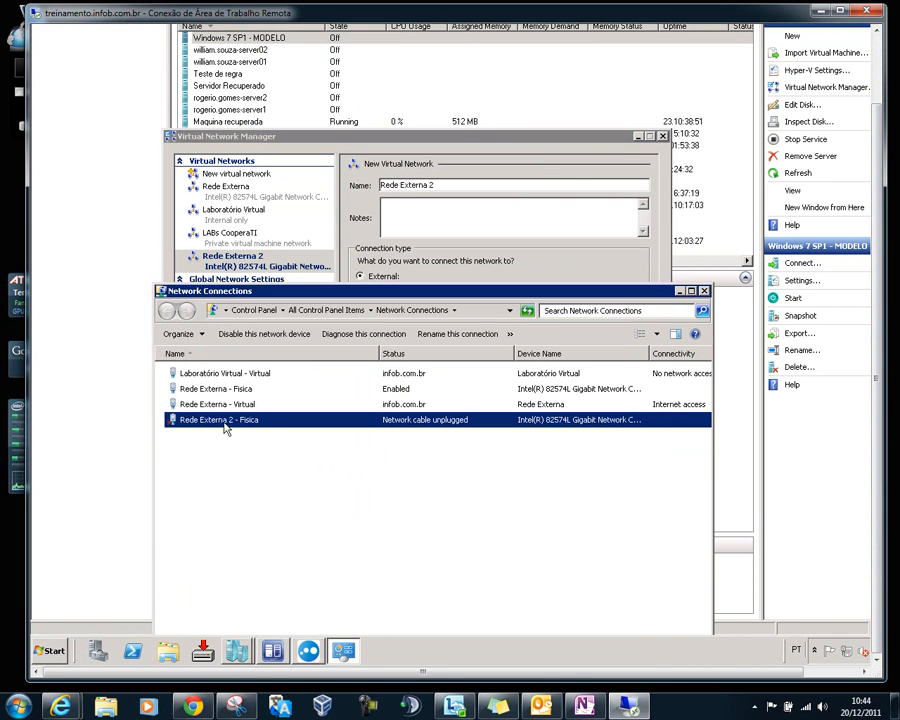
{"action": "left_click", "coordinate": [644, 355]}
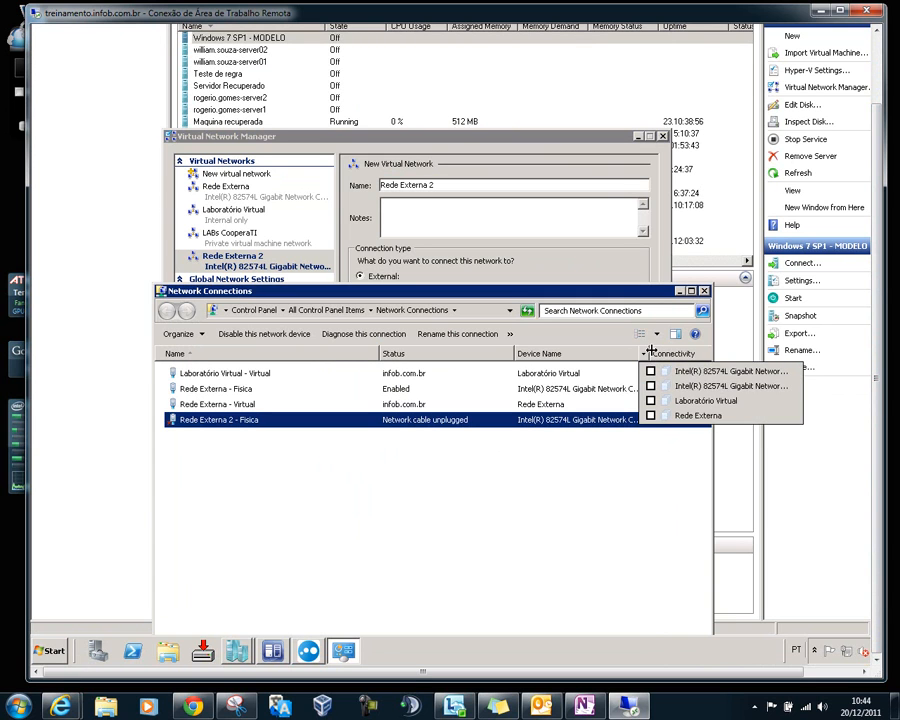
{"action": "double_click", "coordinate": [650, 352]}
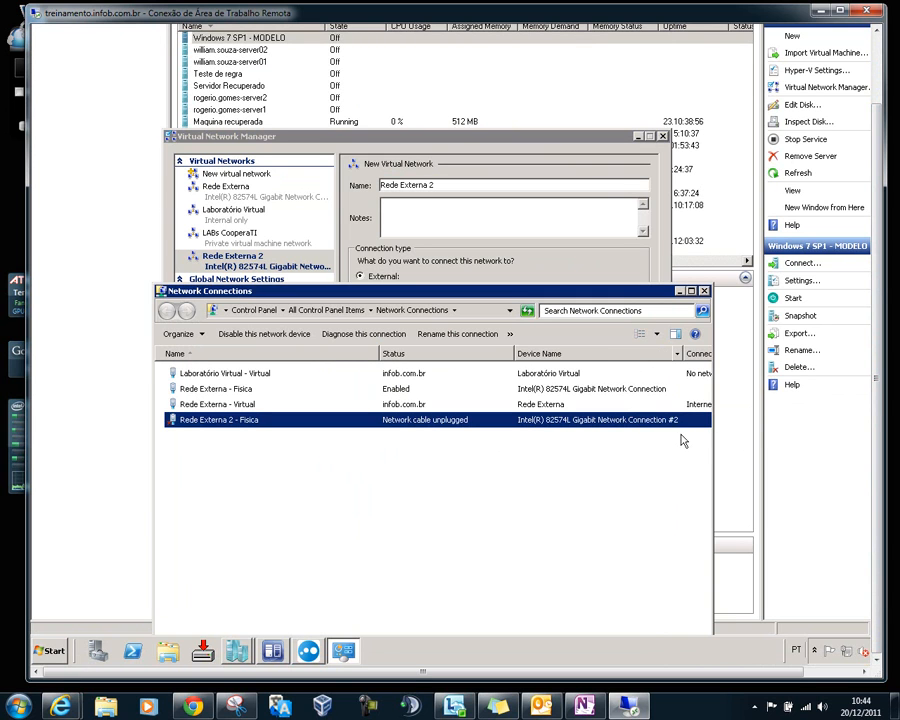
Stop the management operating system from sharing Rede Externa 2's network adapter and apply the new virtual network.
{"action": "left_click", "coordinate": [594, 165]}
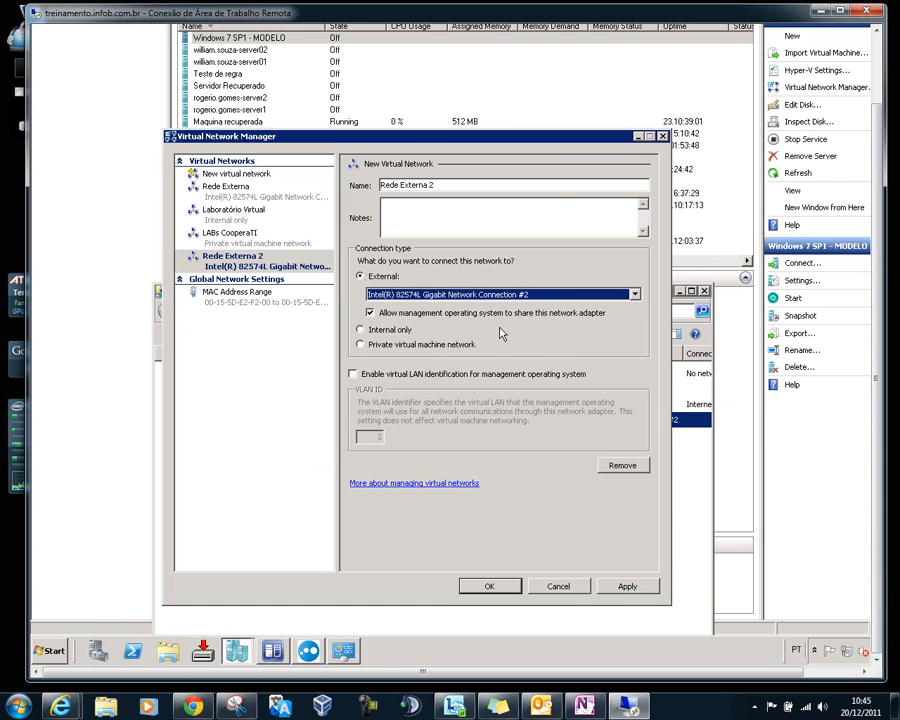
{"action": "left_click", "coordinate": [386, 314]}
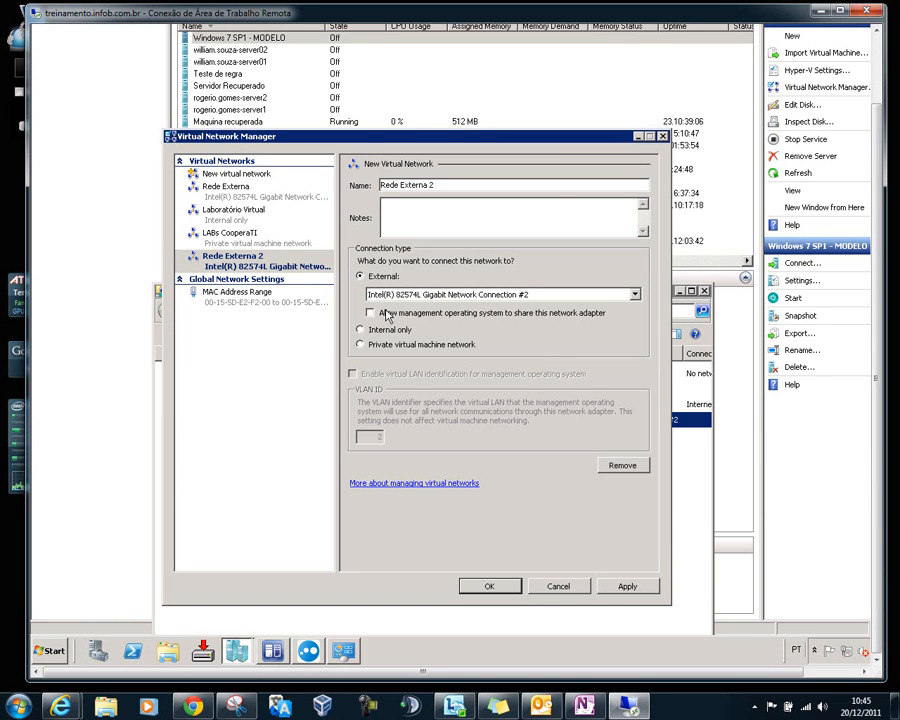
{"action": "left_click", "coordinate": [624, 587]}
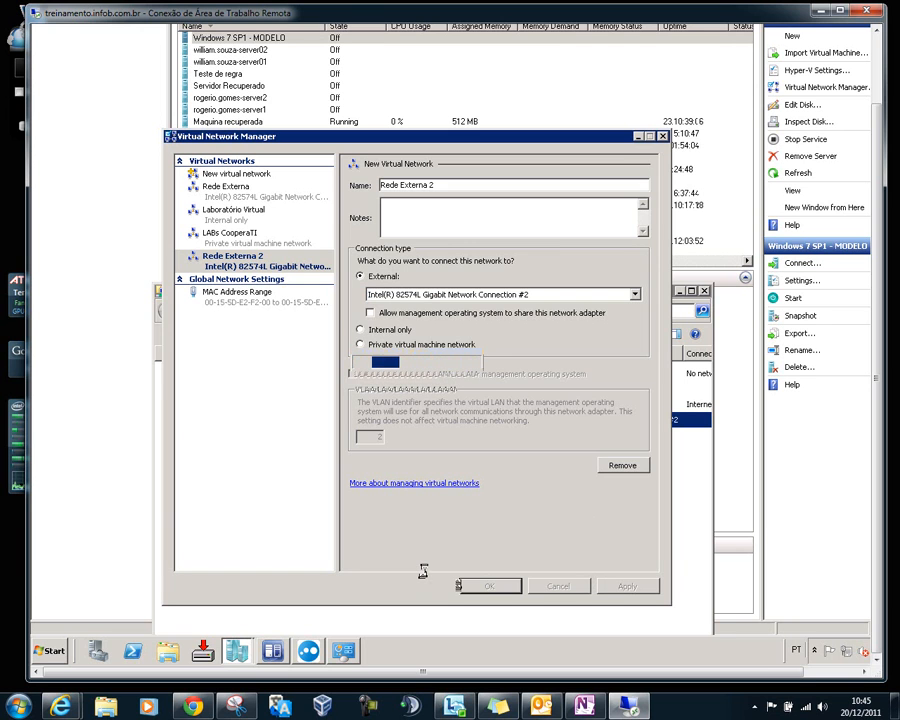
Capture the Virtual Network Manager's Rede Externa 2 settings with the Snipping Tool, closing the Task Manager opened meanwhile.
{"action": "left_click", "coordinate": [236, 709]}
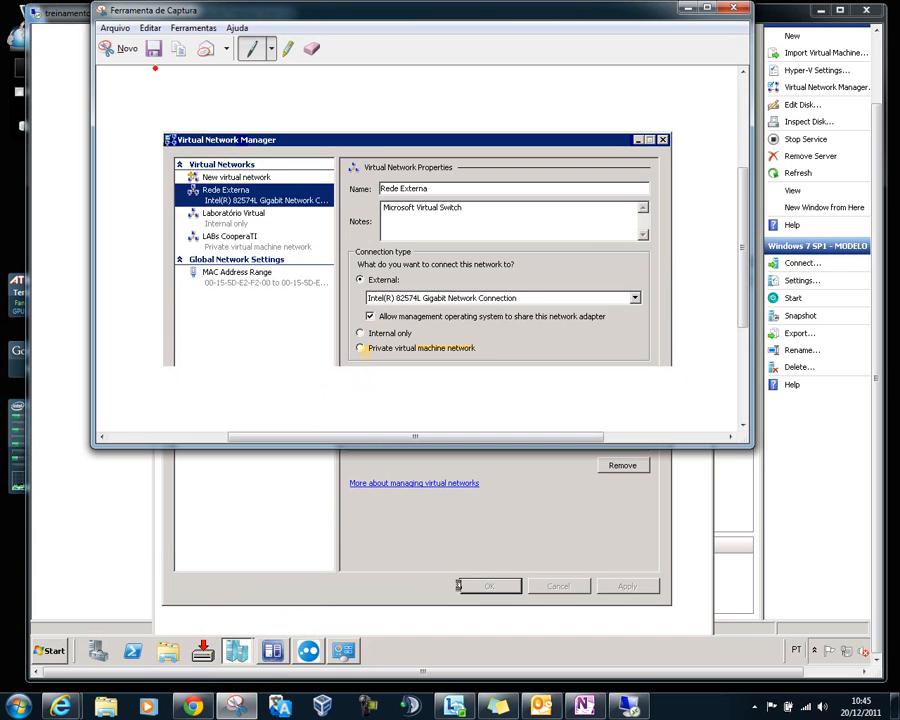
{"action": "left_click", "coordinate": [112, 48]}
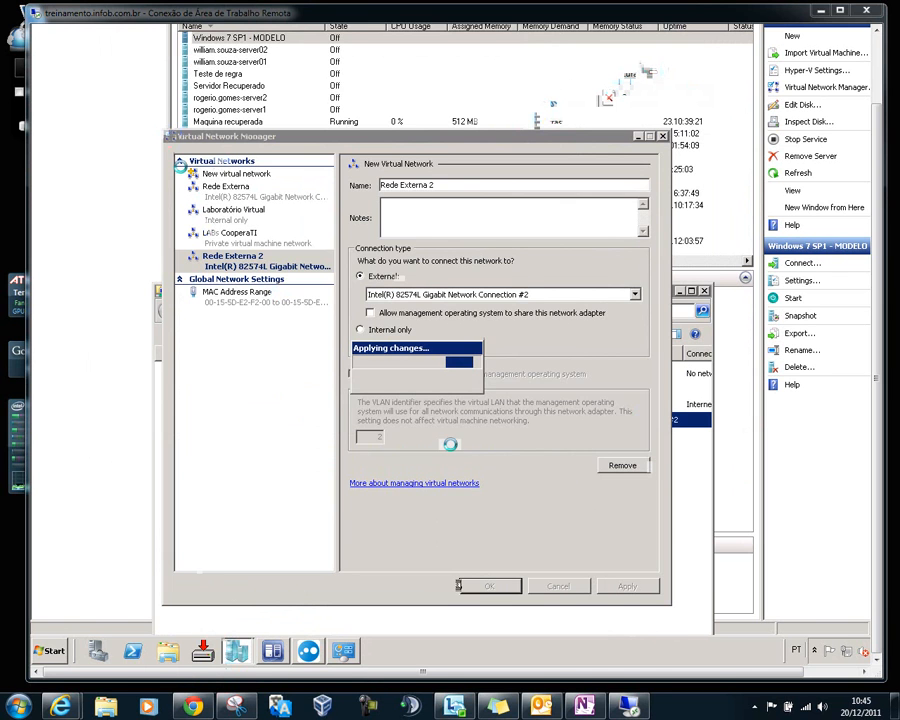
{"action": "key", "text": "ctrl+shift+Escape"}
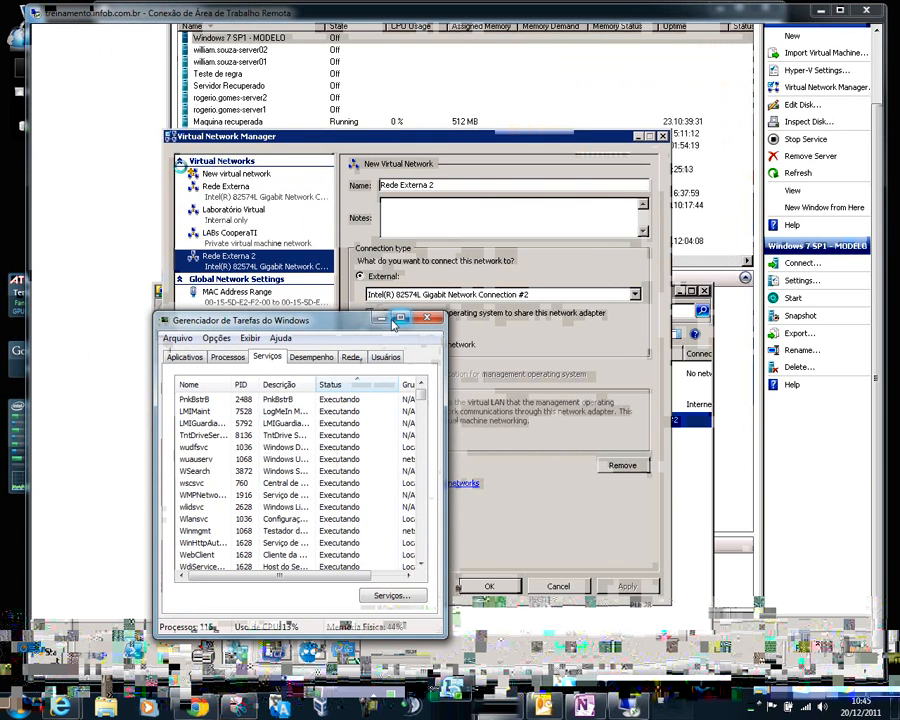
{"action": "left_click", "coordinate": [427, 318]}
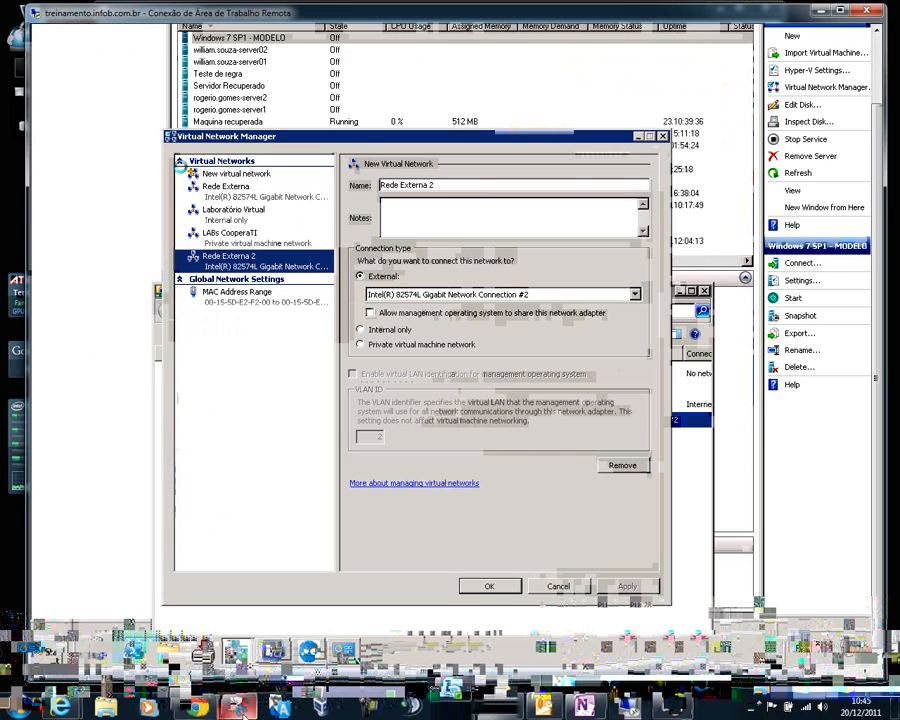
Save the new capture as a PNG named tela2 in "Redes no hyper-v 2" and minimise the Snipping Tool.
{"action": "left_click", "coordinate": [241, 705]}
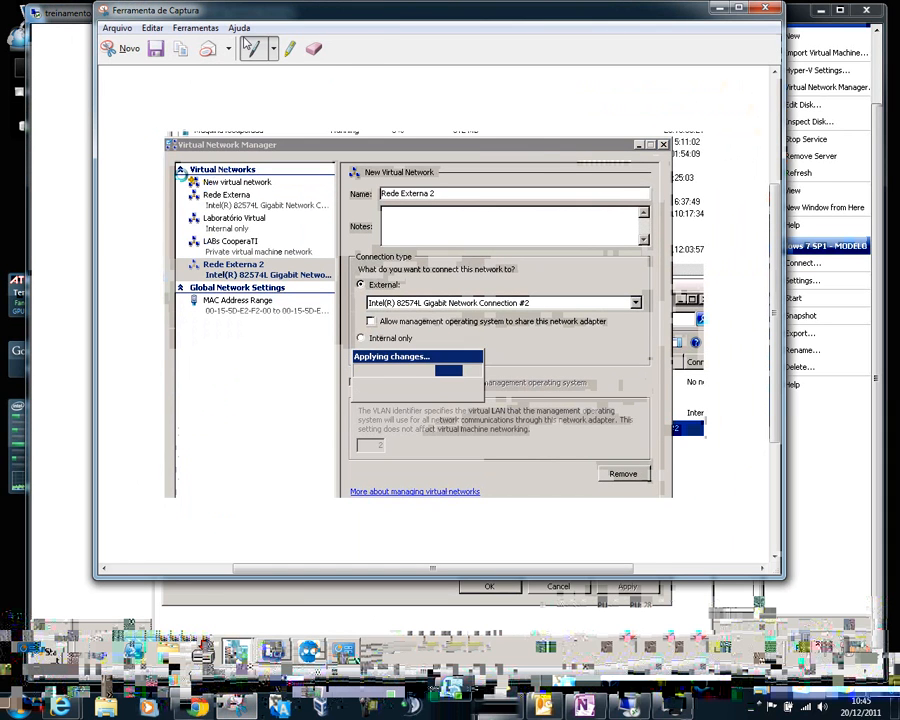
{"action": "left_click", "coordinate": [155, 49]}
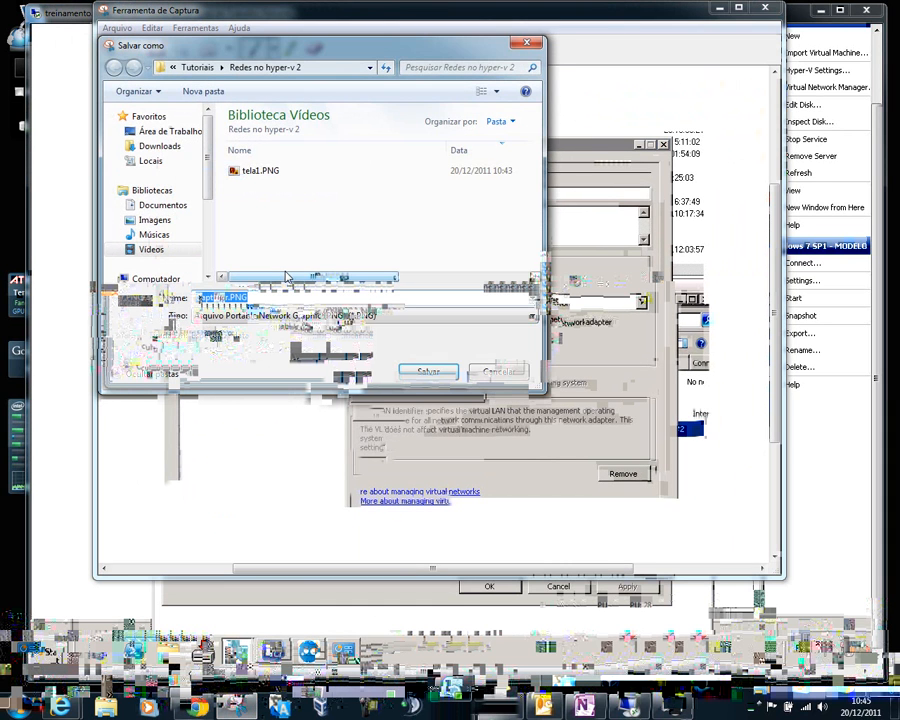
{"action": "type", "text": "tela2"}
{"action": "key", "text": "Return"}
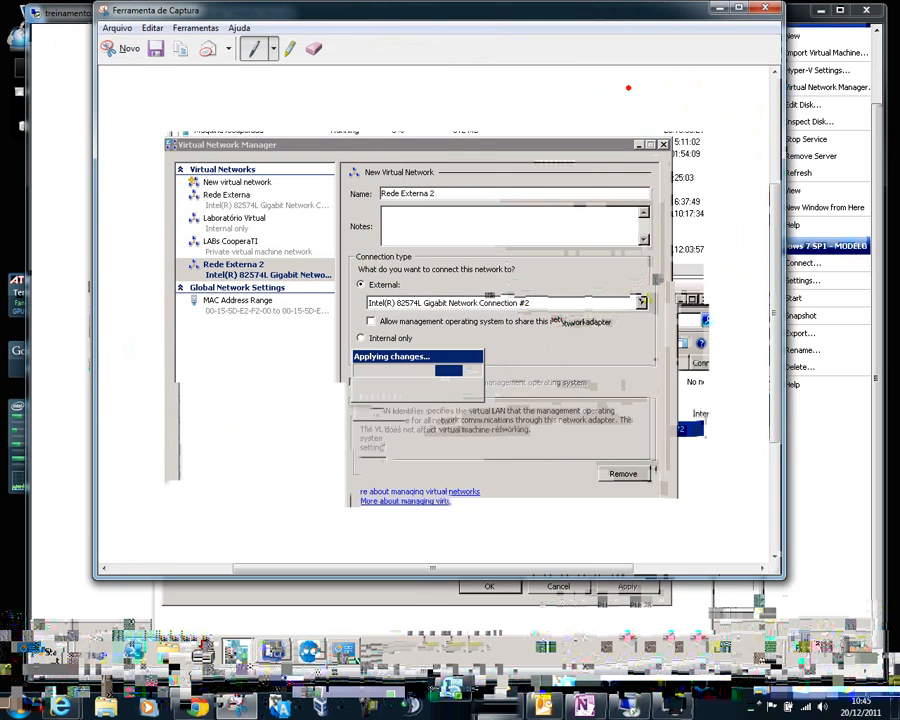
{"action": "left_click", "coordinate": [719, 9]}
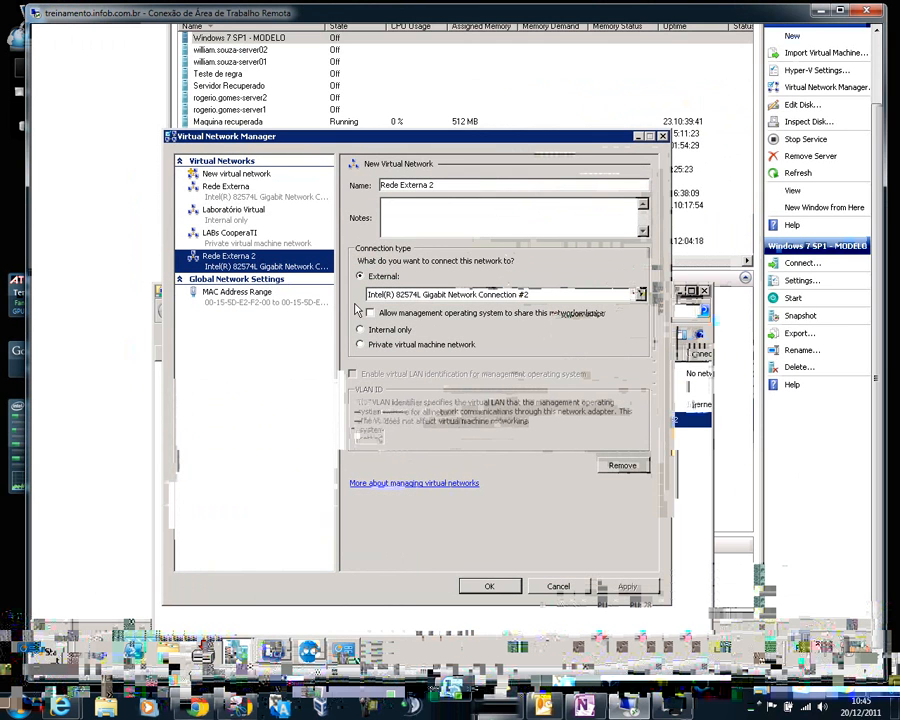
Confirm and close the Virtual Network Manager, then reopen it on the Rede Externa 2 virtual network's properties.
{"action": "left_click", "coordinate": [488, 585]}
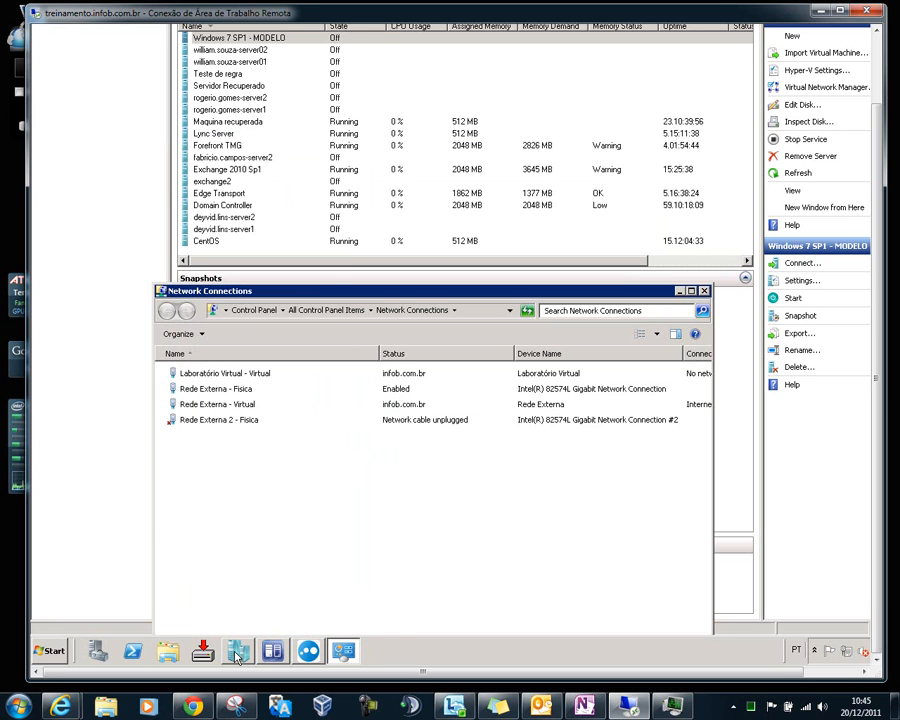
{"action": "left_click", "coordinate": [271, 652]}
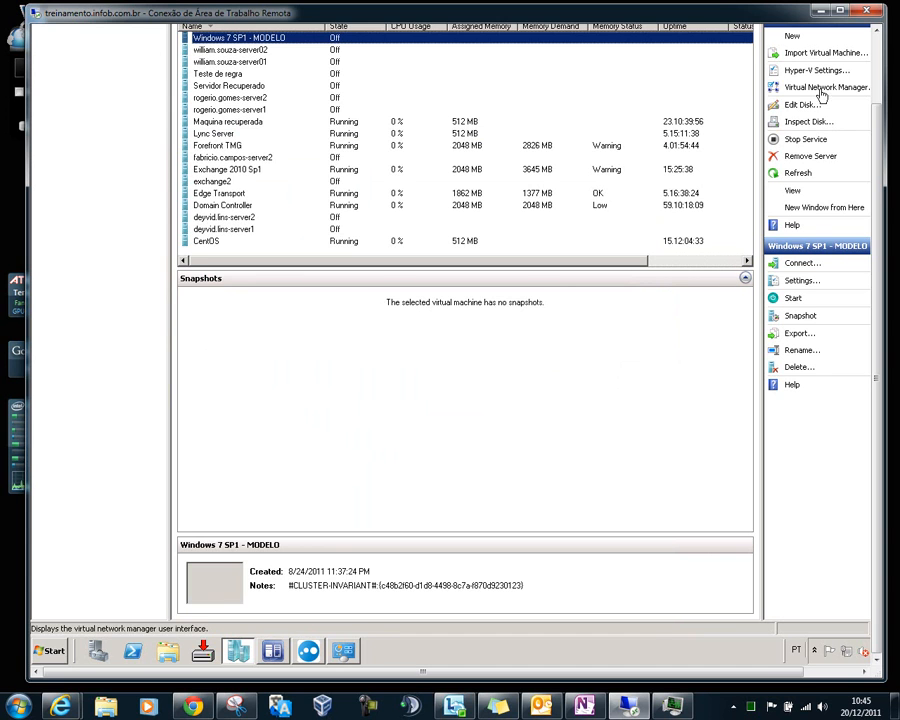
{"action": "left_click", "coordinate": [770, 89]}
{"action": "scroll", "coordinate": [876, 290], "scroll_direction": "up", "scroll_amount": 3}
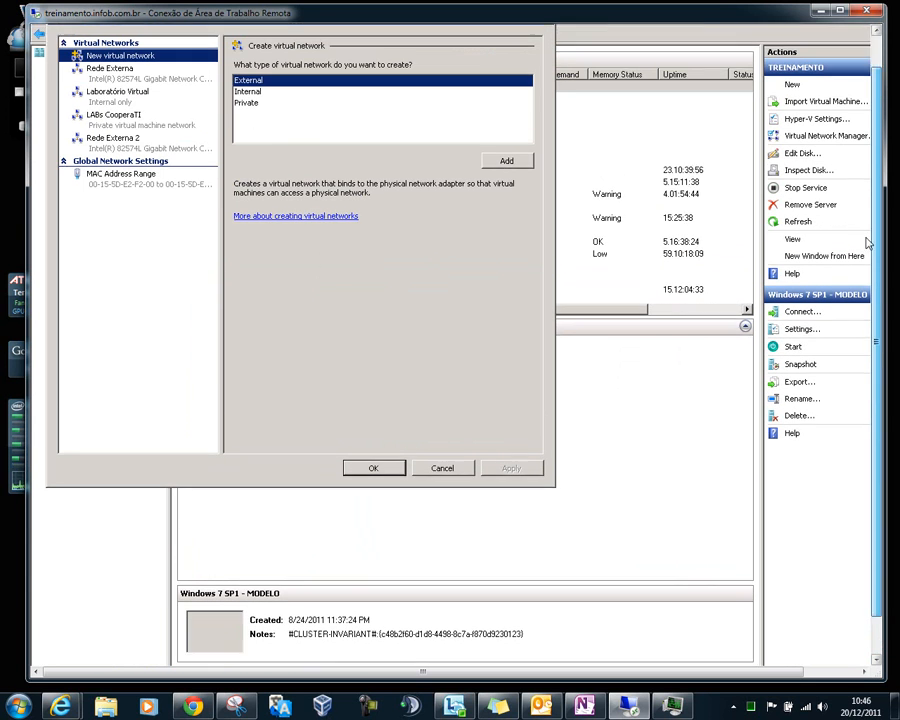
{"action": "left_click", "coordinate": [170, 160]}
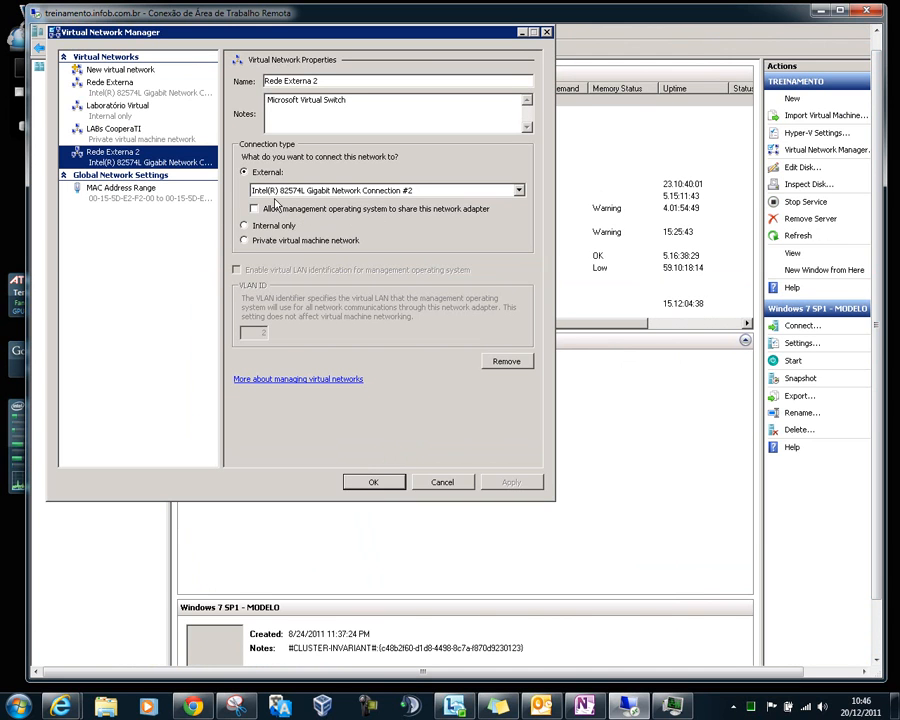
Open the Rede Externa 2 - Fisica connection's properties and place them beside the Virtual Network Manager to examine the enabled protocols.
{"action": "scroll", "coordinate": [866, 300], "scroll_direction": "down", "scroll_amount": 3}
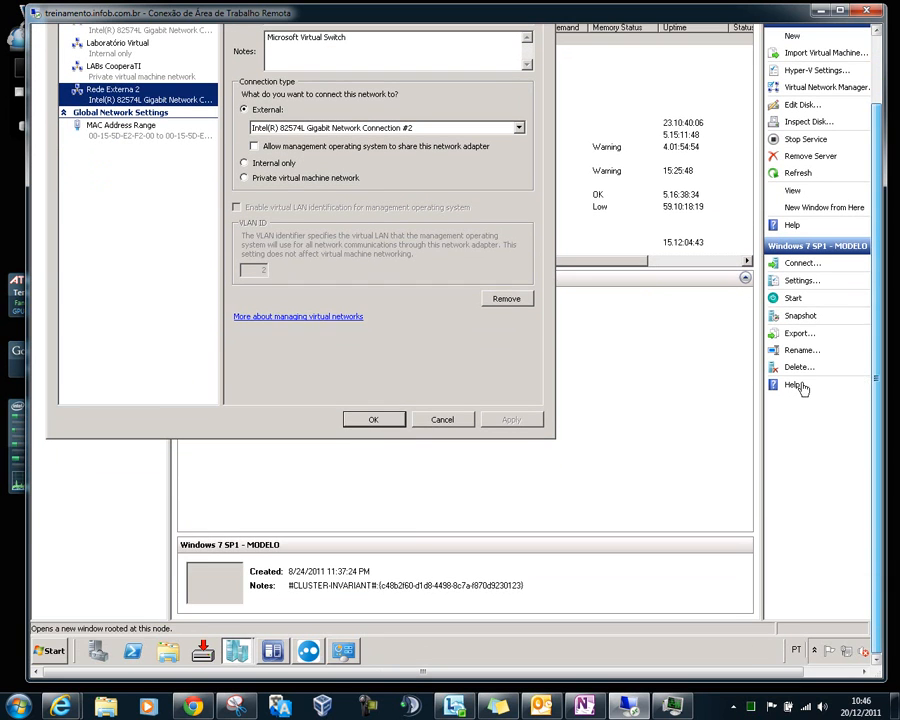
{"action": "left_click", "coordinate": [343, 651]}
{"action": "scroll", "coordinate": [882, 263], "scroll_direction": "up", "scroll_amount": 2}
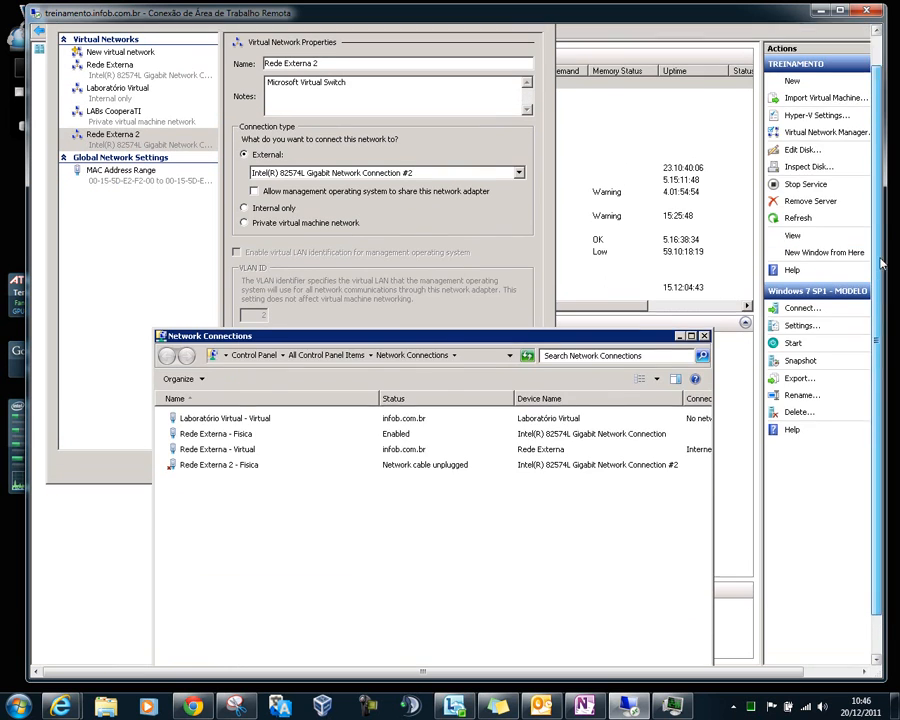
{"action": "scroll", "coordinate": [882, 263], "scroll_direction": "up", "scroll_amount": 1}
{"action": "double_click", "coordinate": [458, 496]}
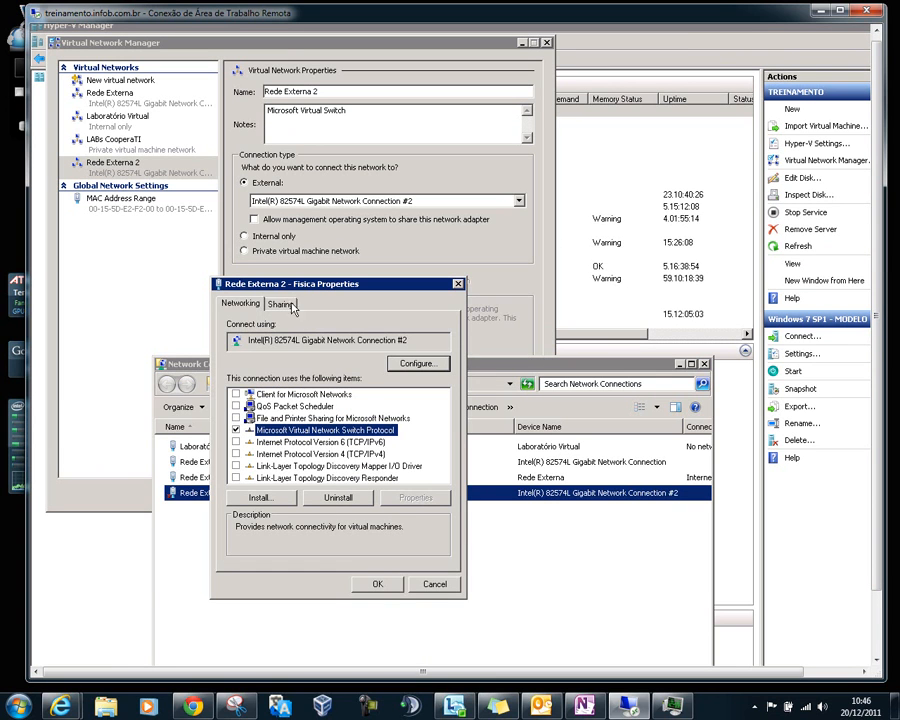
{"action": "left_click_drag", "start_coordinate": [313, 285], "coordinate": [687, 50]}
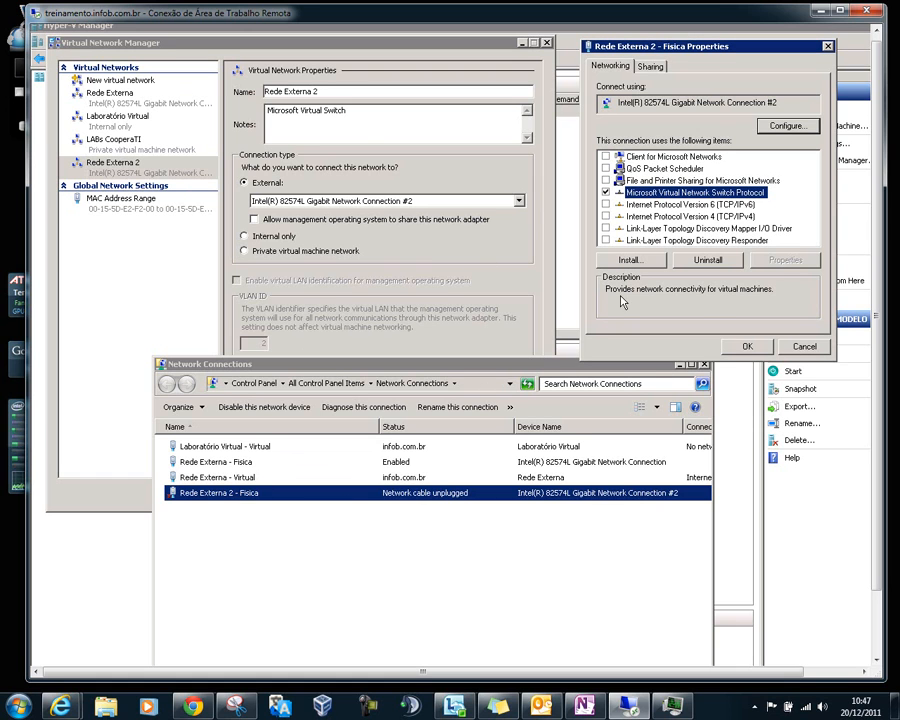
Show the Rede Externa virtual network's settings and review the IP details of the Rede Externa - Virtual connection.
{"action": "left_click", "coordinate": [100, 93]}
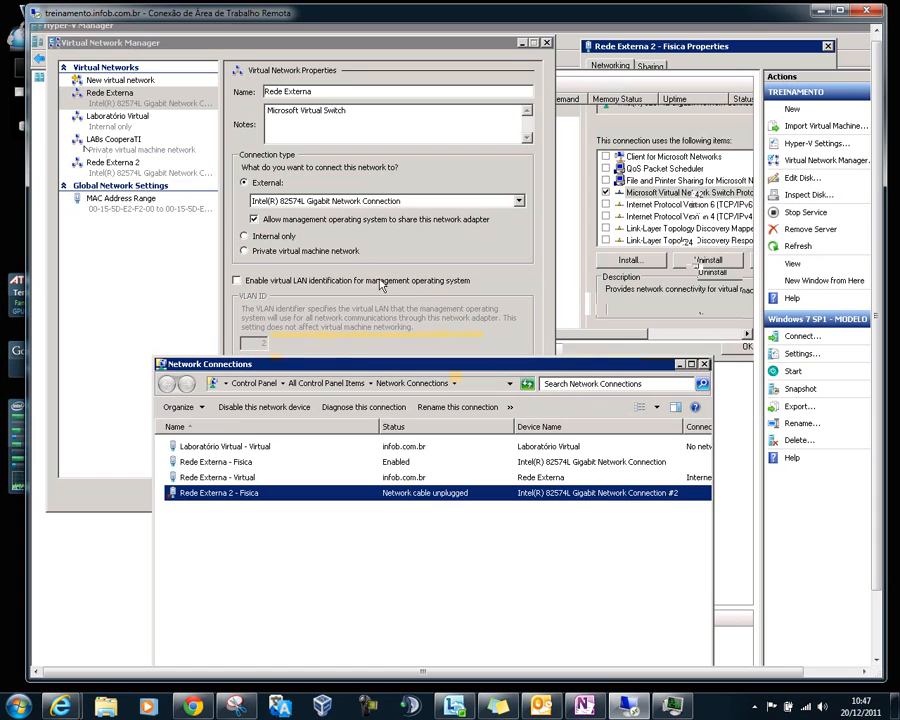
{"action": "left_click", "coordinate": [228, 465]}
{"action": "double_click", "coordinate": [240, 477]}
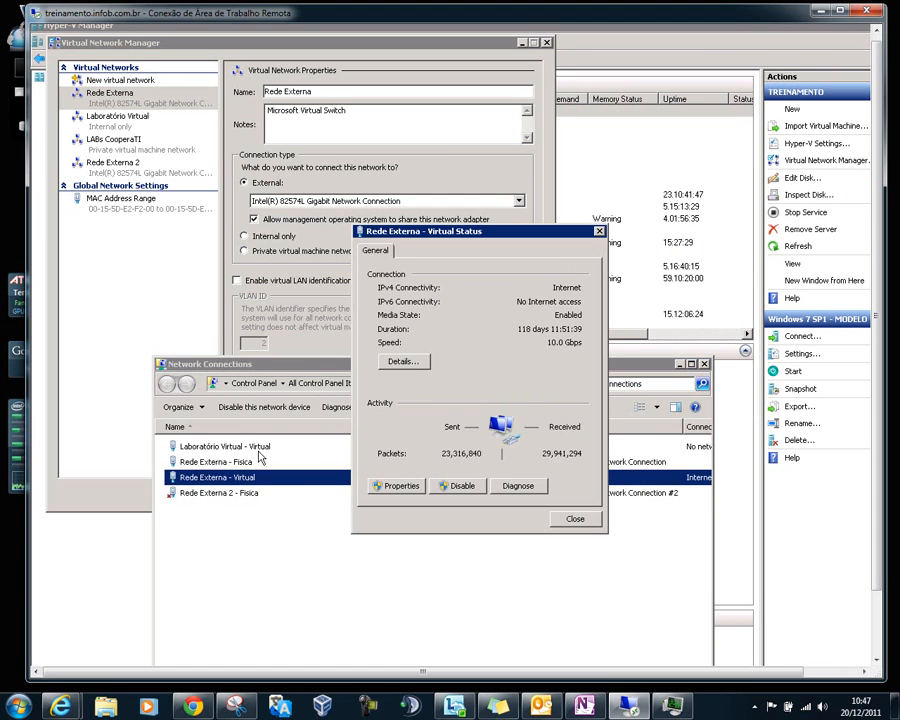
{"action": "left_click", "coordinate": [415, 362]}
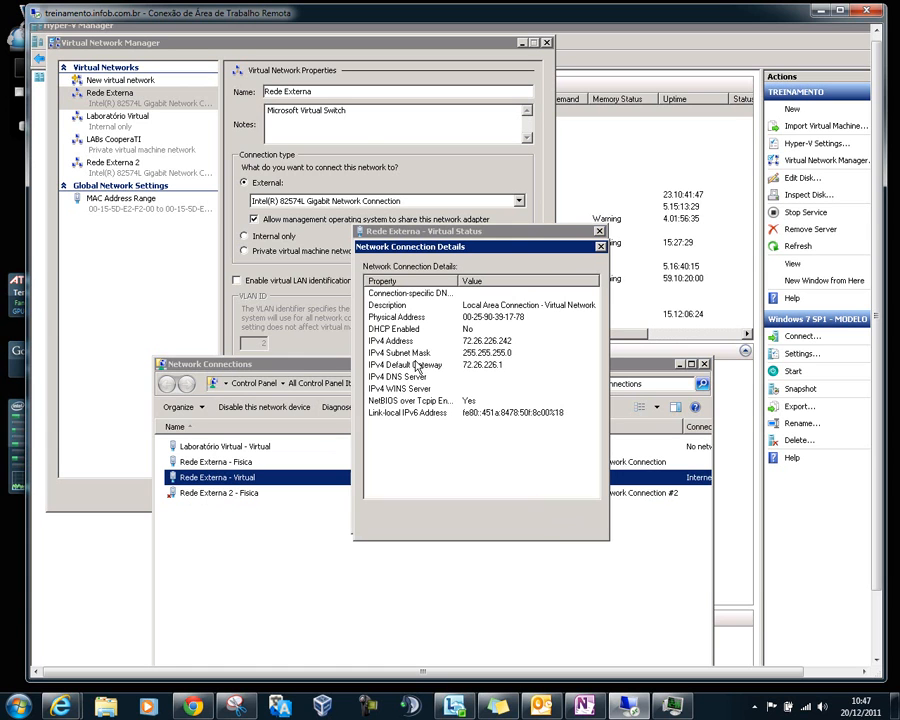
{"action": "left_click", "coordinate": [599, 245]}
{"action": "left_click", "coordinate": [599, 231]}
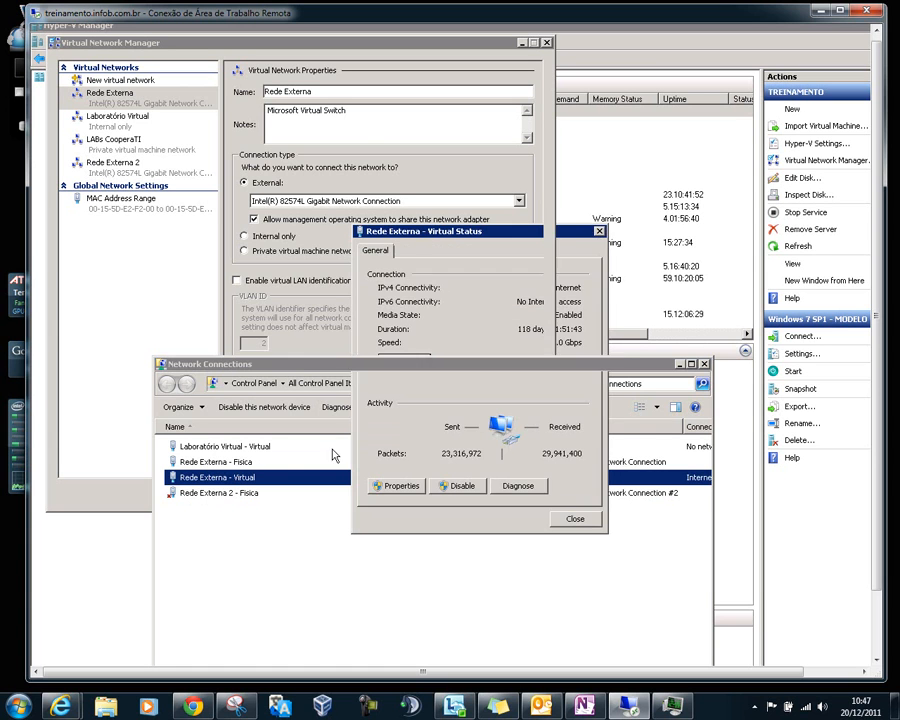
Examine which protocols are enabled in the Rede Externa - Fisica connection's properties, then close its dialogs.
{"action": "double_click", "coordinate": [234, 465]}
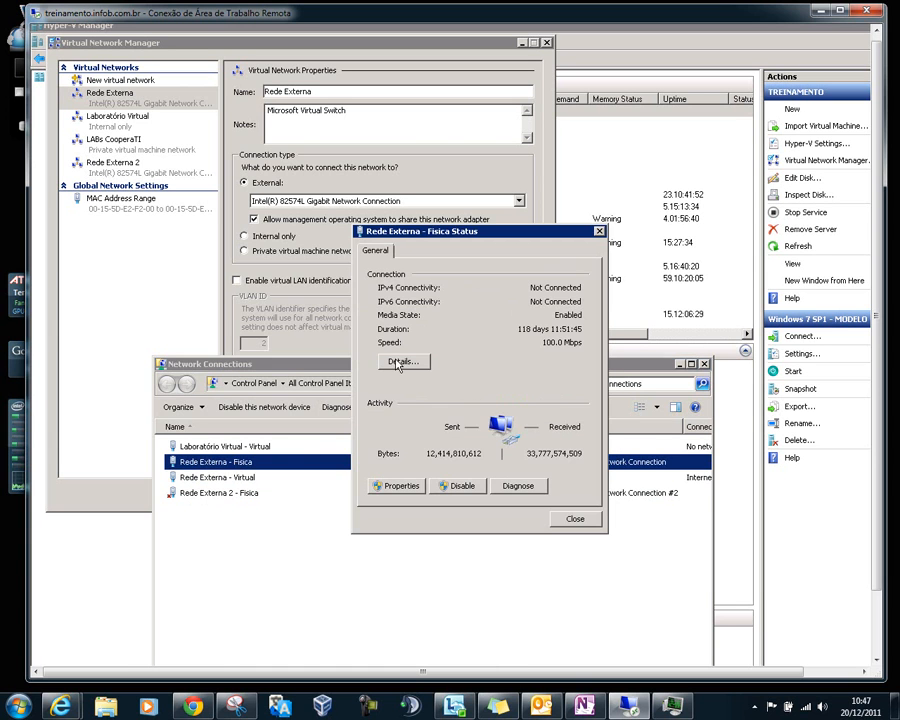
{"action": "left_click", "coordinate": [402, 486]}
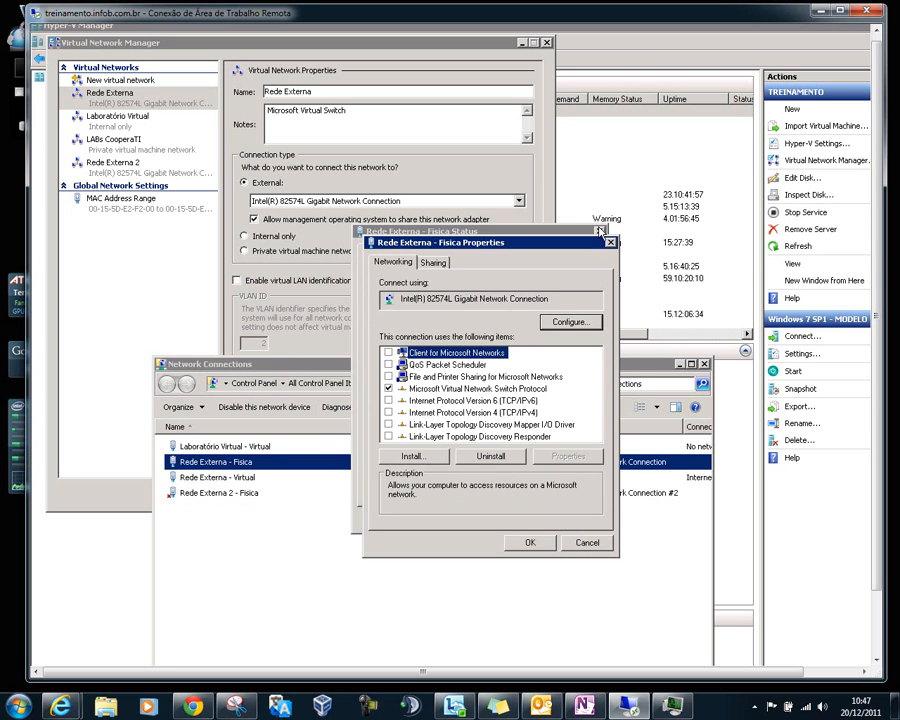
{"action": "left_click", "coordinate": [611, 243]}
{"action": "left_click", "coordinate": [599, 232]}
Review the Rede Externa - Virtual connection's IPv4 address and gateway details and its enabled protocols, then close its dialogs.
{"action": "double_click", "coordinate": [305, 478]}
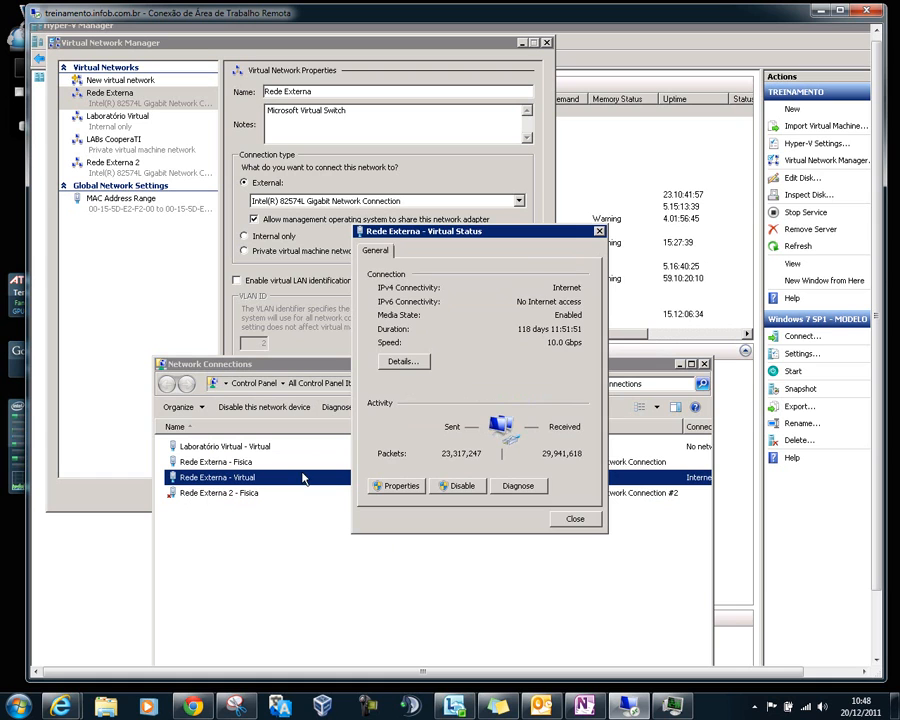
{"action": "left_click", "coordinate": [395, 360]}
{"action": "left_click_drag", "start_coordinate": [440, 248], "coordinate": [426, 311]}
{"action": "left_click", "coordinate": [460, 427]}
{"action": "left_click", "coordinate": [463, 403]}
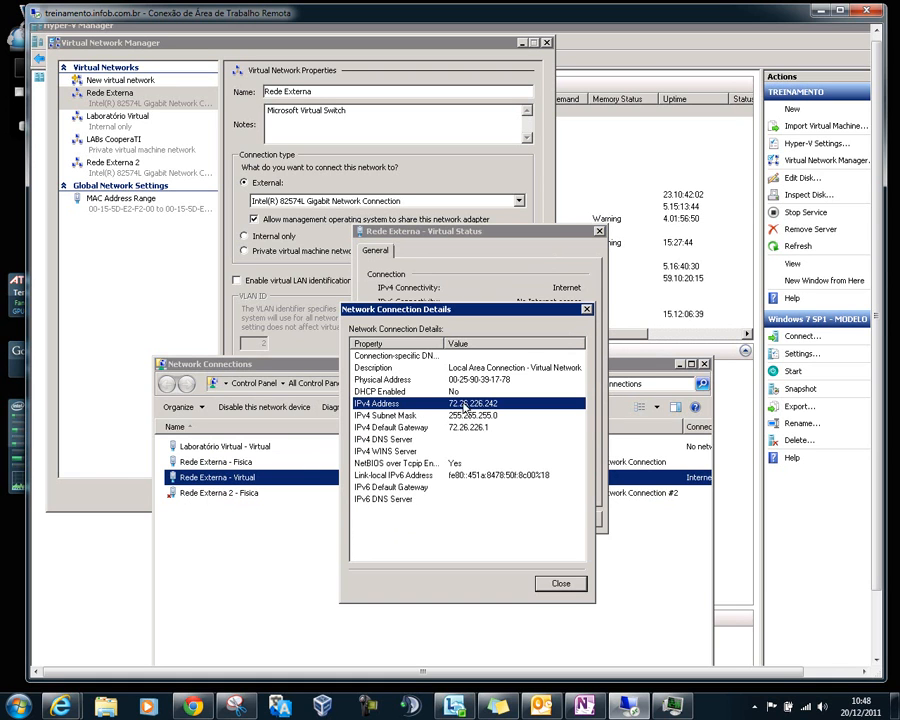
{"action": "left_click", "coordinate": [587, 310]}
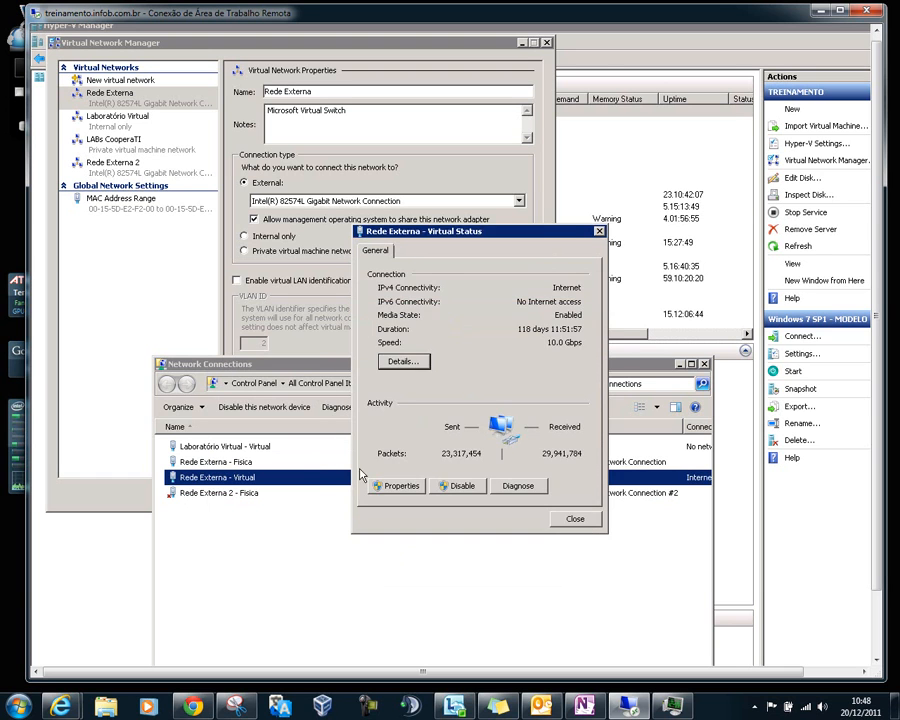
{"action": "left_click", "coordinate": [390, 484]}
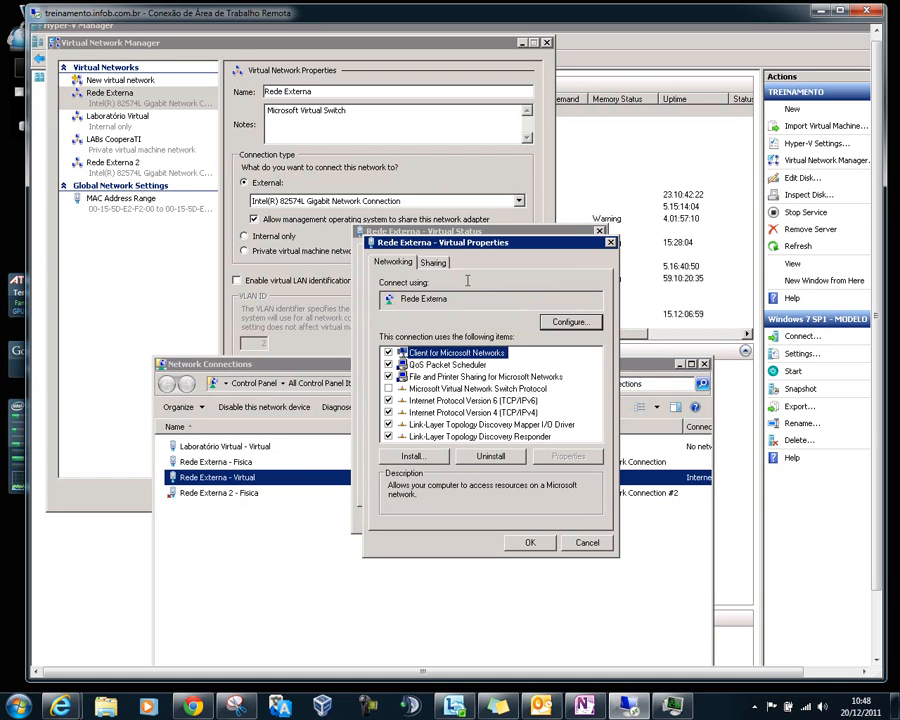
{"action": "left_click", "coordinate": [610, 242]}
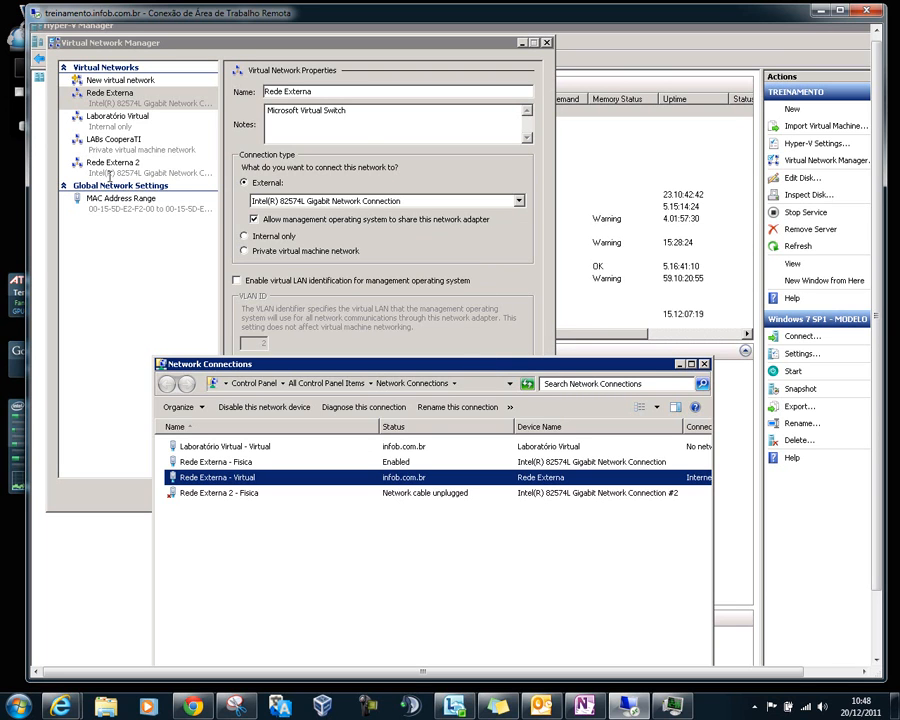
Show the Laboratório Virtual network's settings and select its matching Laboratório Virtual - Virtual connection on the host.
{"action": "left_click", "coordinate": [133, 124]}
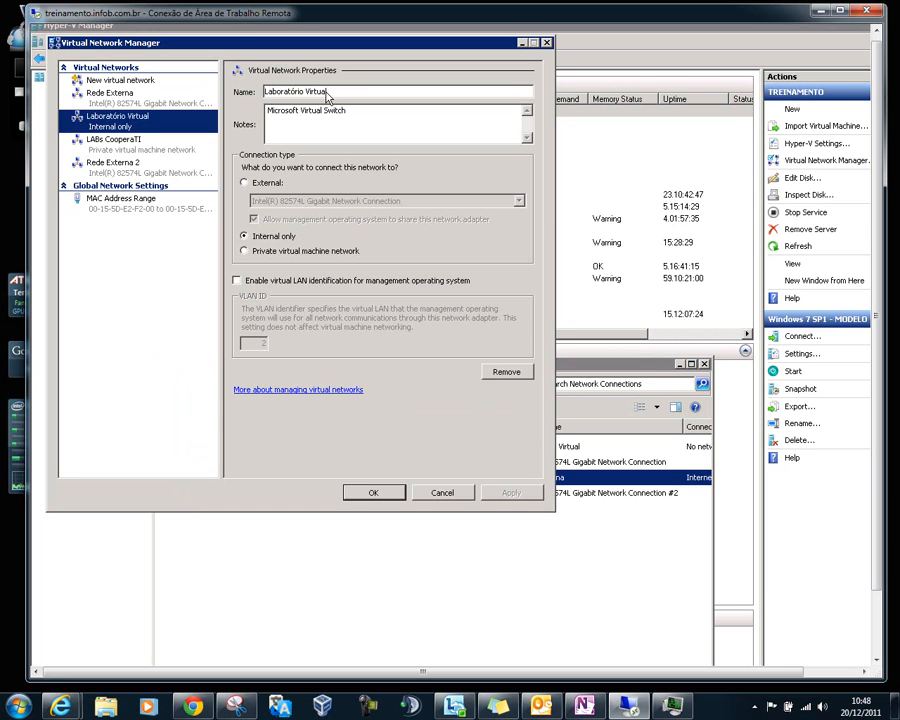
{"action": "left_click", "coordinate": [647, 378]}
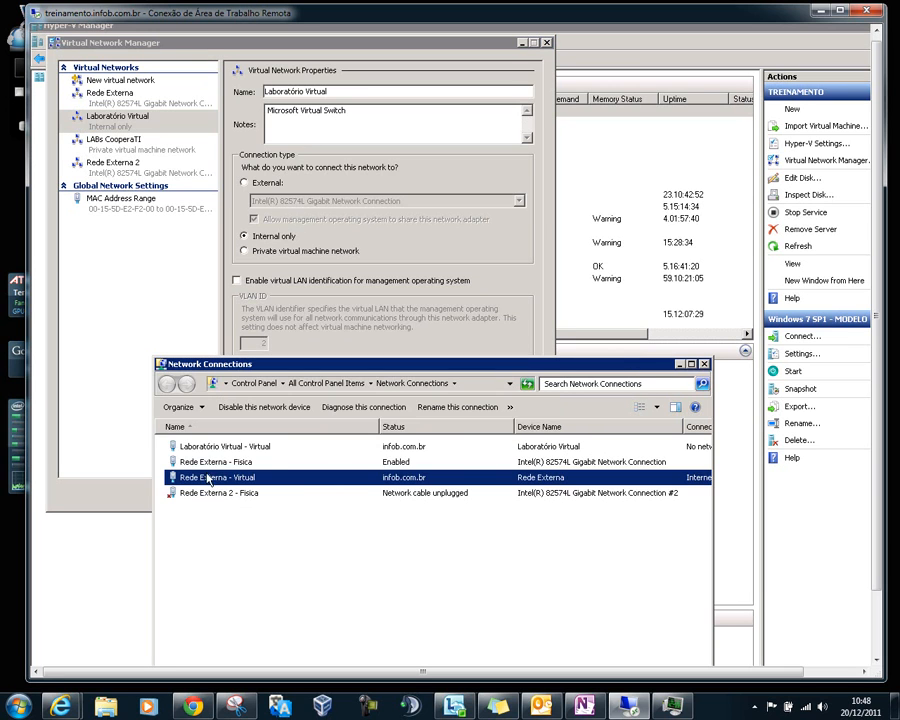
{"action": "left_click", "coordinate": [212, 449]}
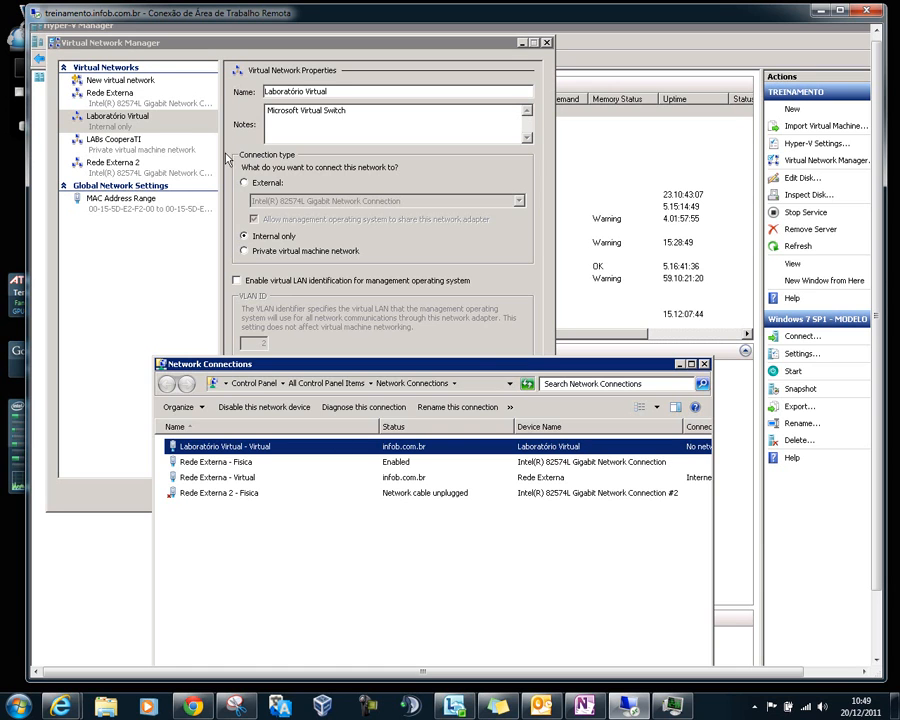
Show the LABs CooperaTI virtual network's settings and compare them with the host's list of network connections.
{"action": "left_click", "coordinate": [133, 153]}
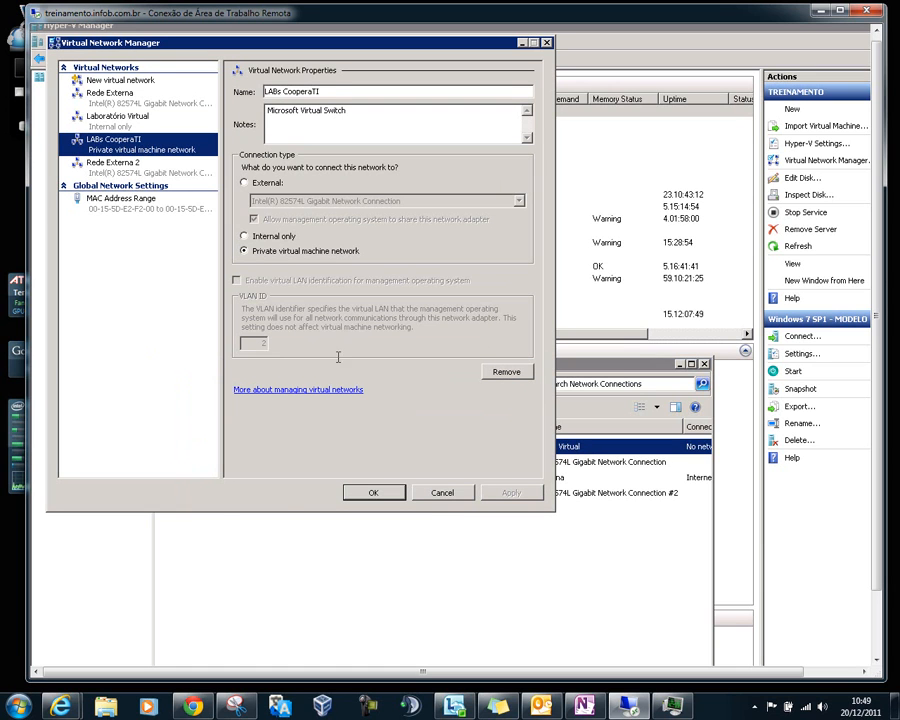
{"action": "left_click", "coordinate": [221, 560]}
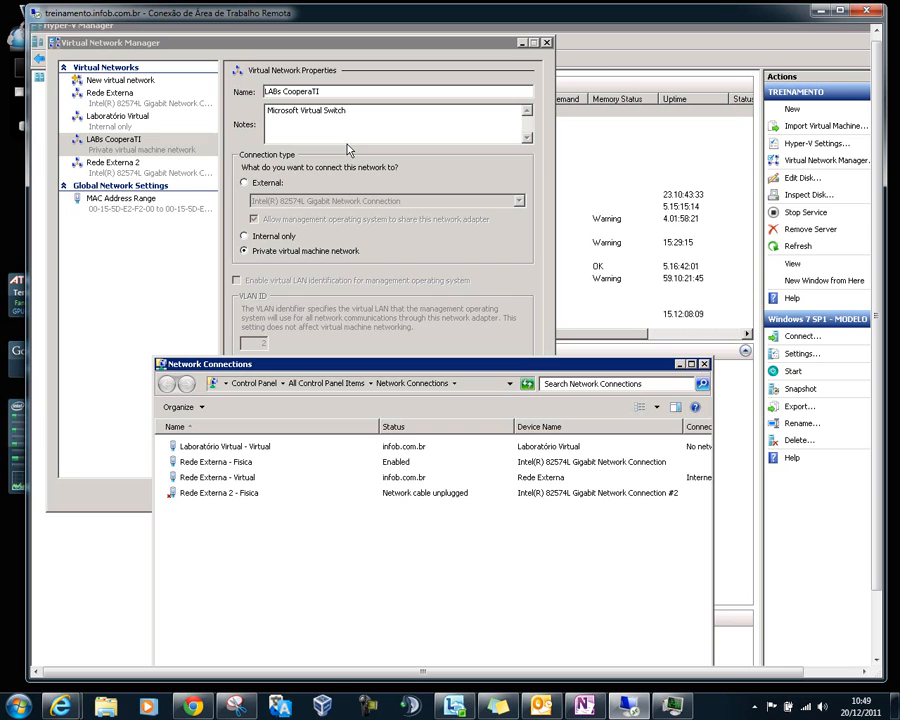
{"action": "left_click", "coordinate": [155, 146]}
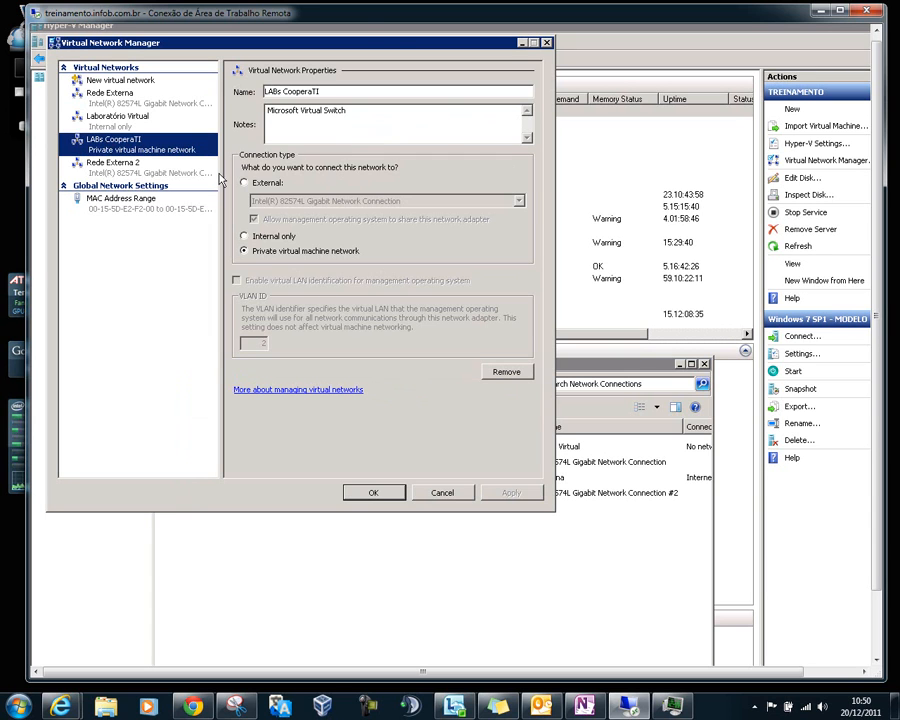
{"action": "left_click_drag", "start_coordinate": [601, 367], "coordinate": [589, 268]}
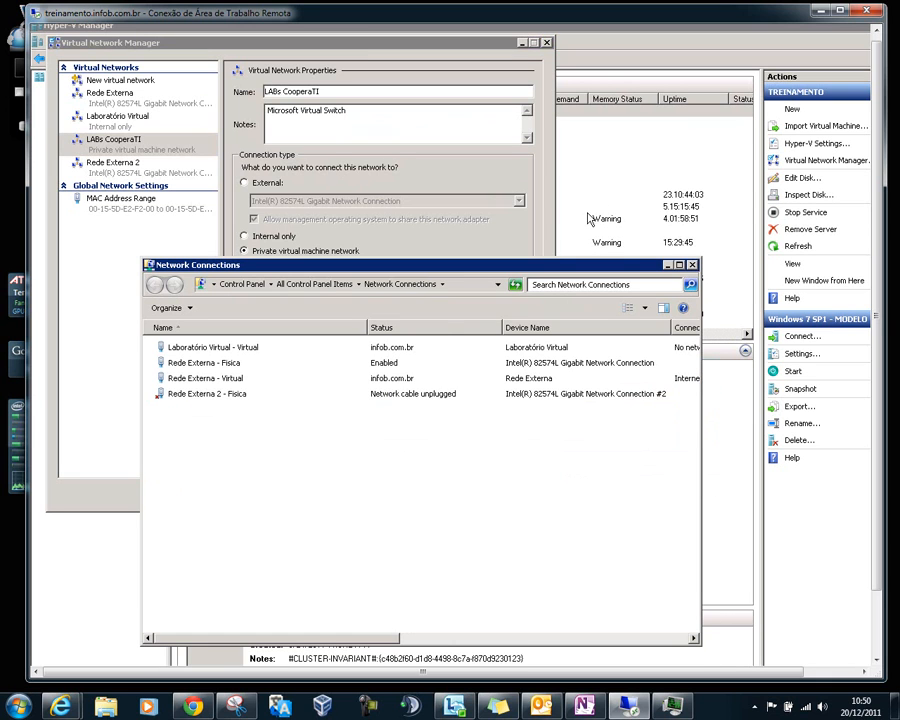